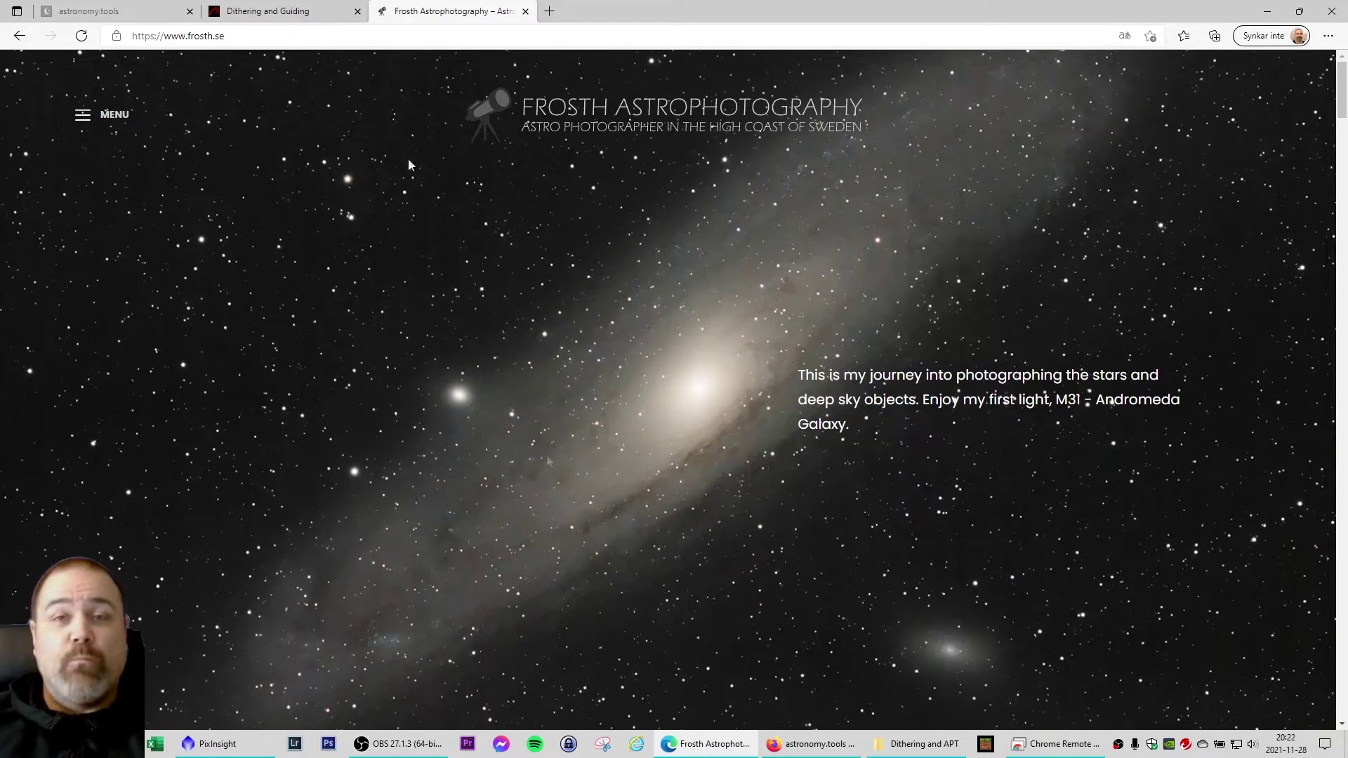
Switch from the Edge dithering guide to PixInsight showing the stacked M31 image.
click(301, 21)
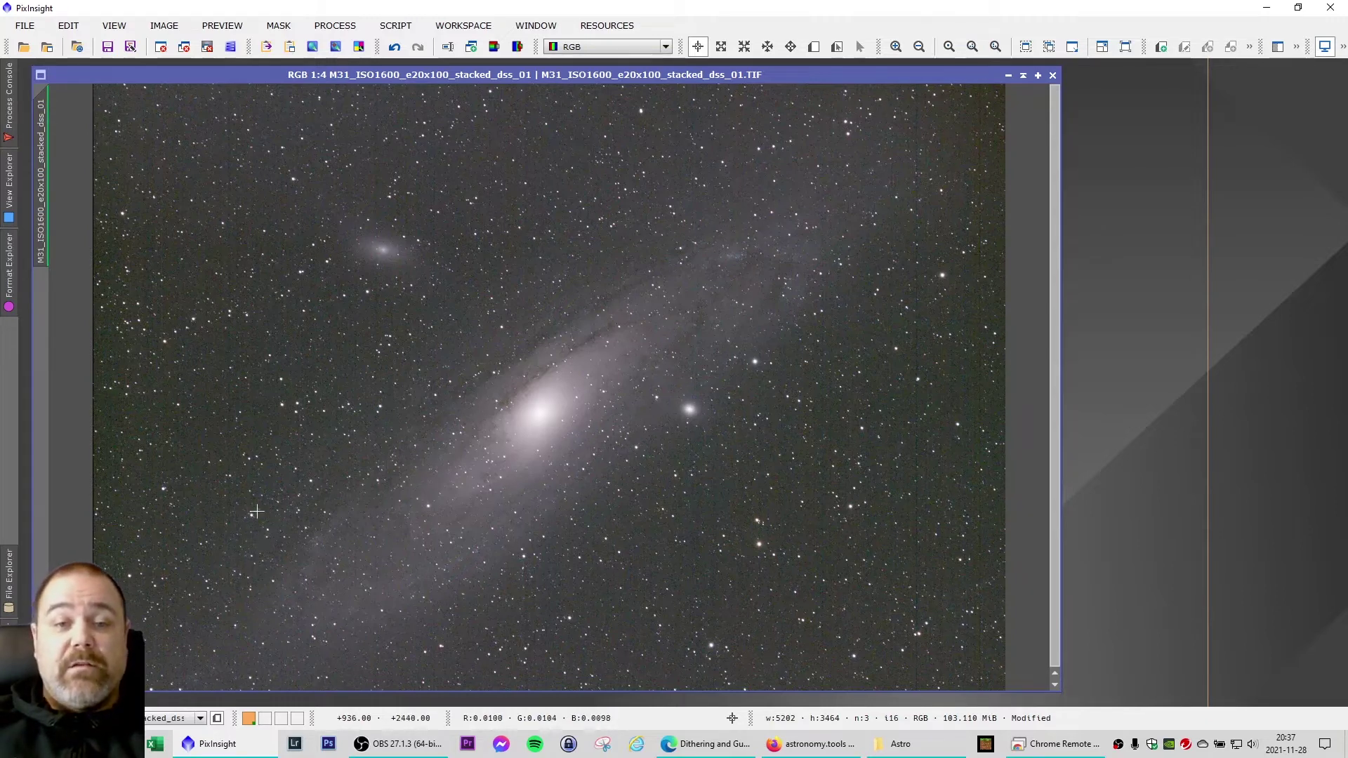
Zoom to 1:1 and pan around the stacked M31 image to inspect the stars.
scroll(204, 358, down, 1)
scroll(211, 284, up, 3)
key(ctrl+plus)
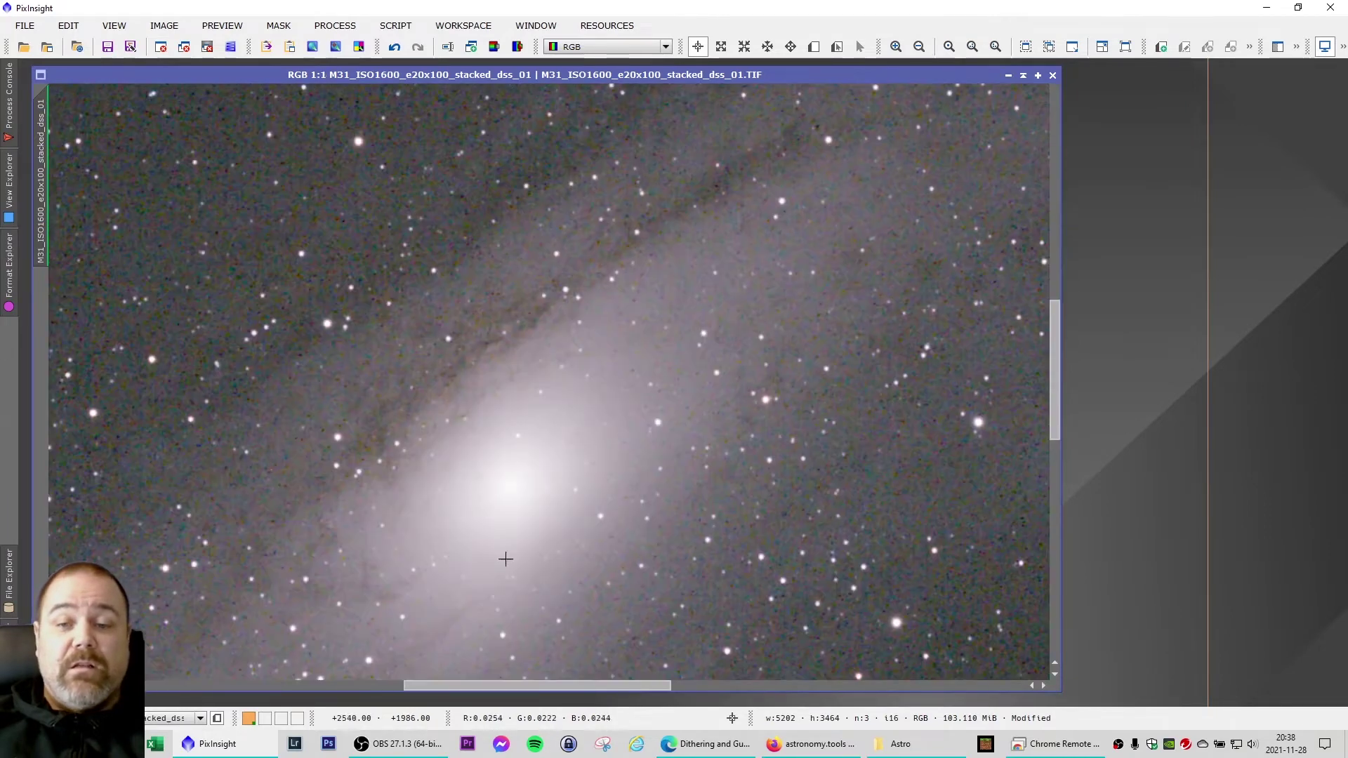
drag(1055, 344, 1054, 213)
drag(562, 692, 349, 688)
scroll(379, 533, down, 1)
scroll(383, 495, up, 1)
scroll(398, 454, down, 1)
scroll(401, 415, up, 1)
scroll(401, 415, down, 1)
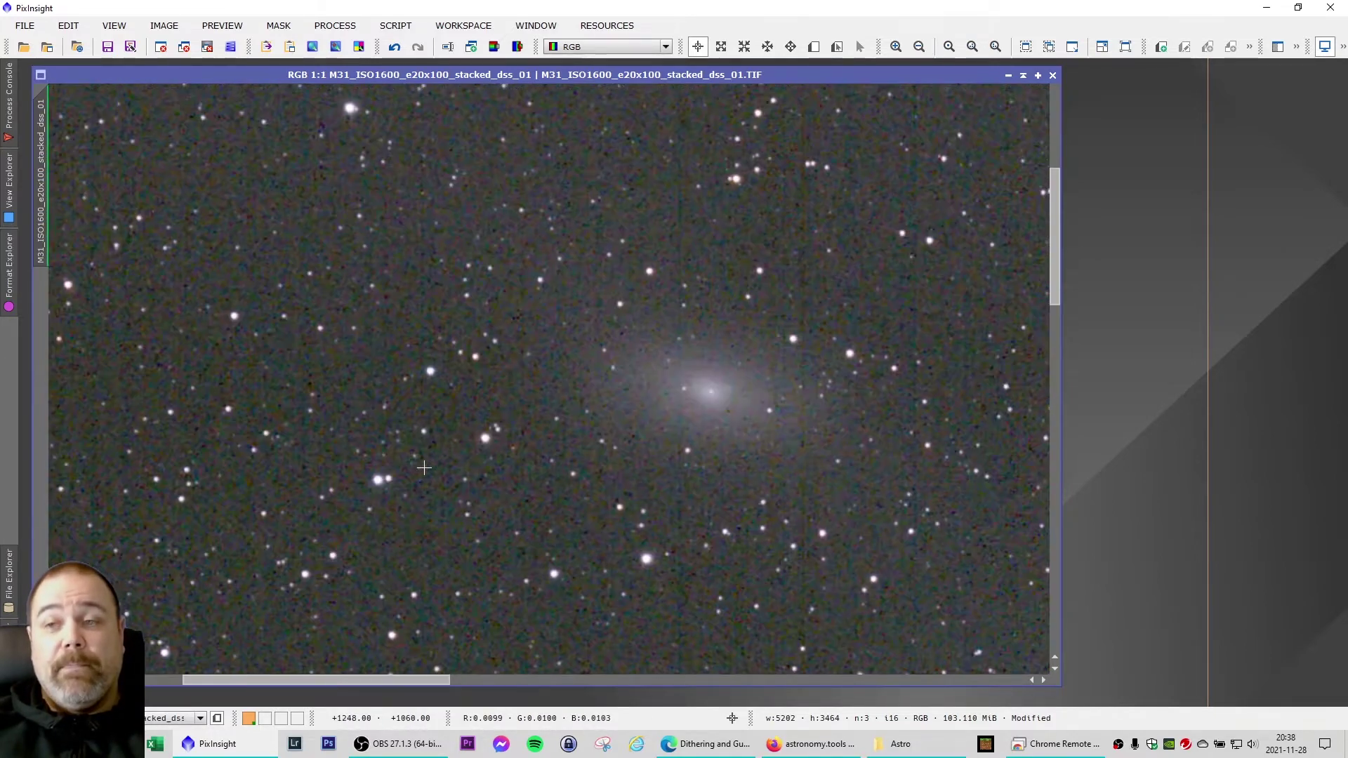
scroll(418, 470, up, 1)
scroll(425, 468, down, 1)
scroll(425, 468, down, 2)
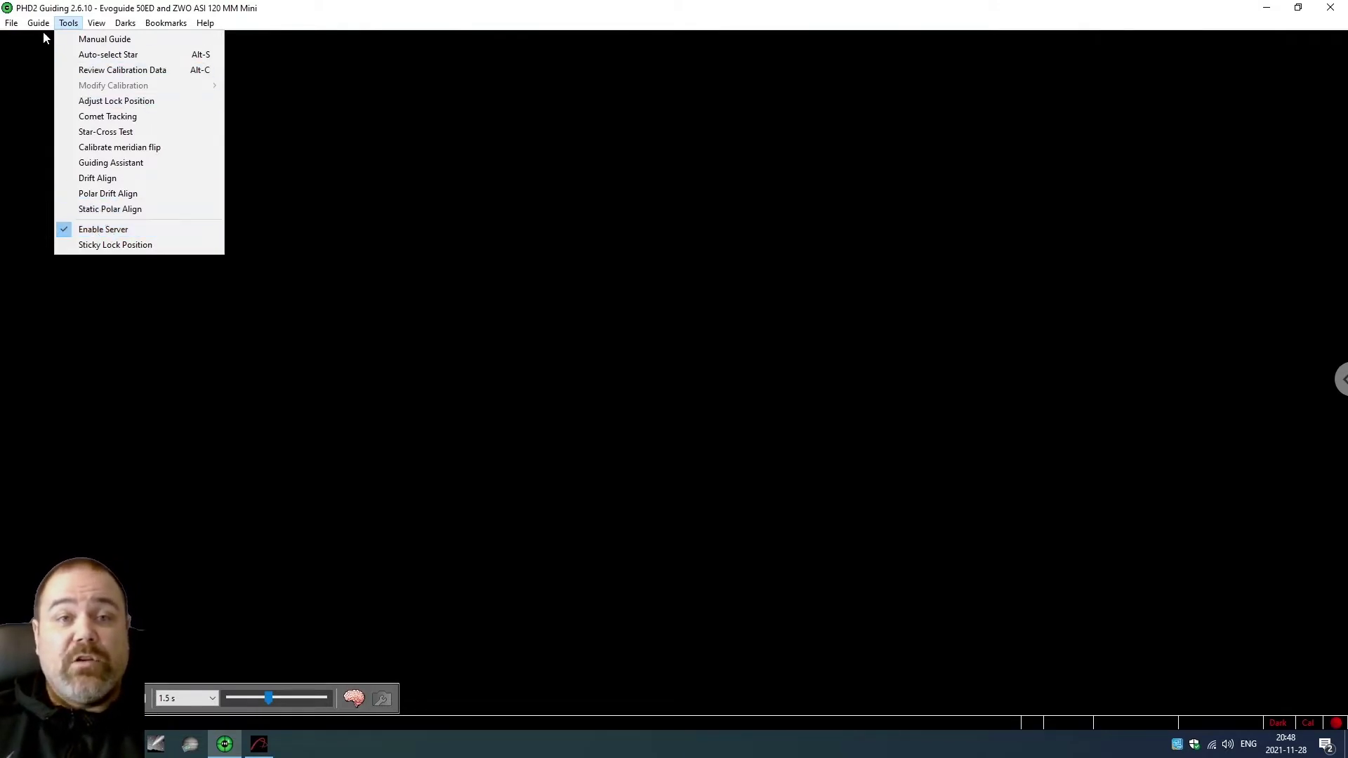
Open PHD2's Guide > Advanced Settings to check the Random dither mode with scale 1.0.
mouse_move(40, 28)
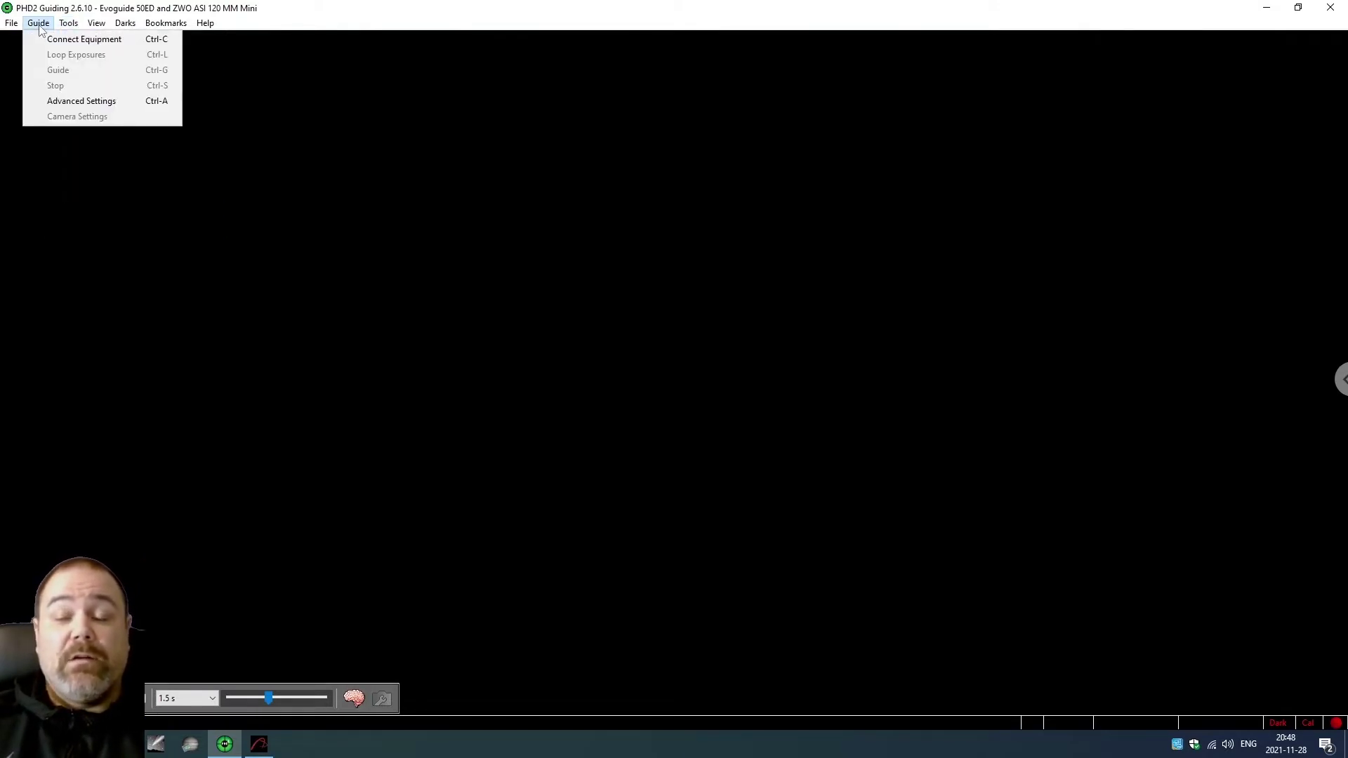
click(67, 103)
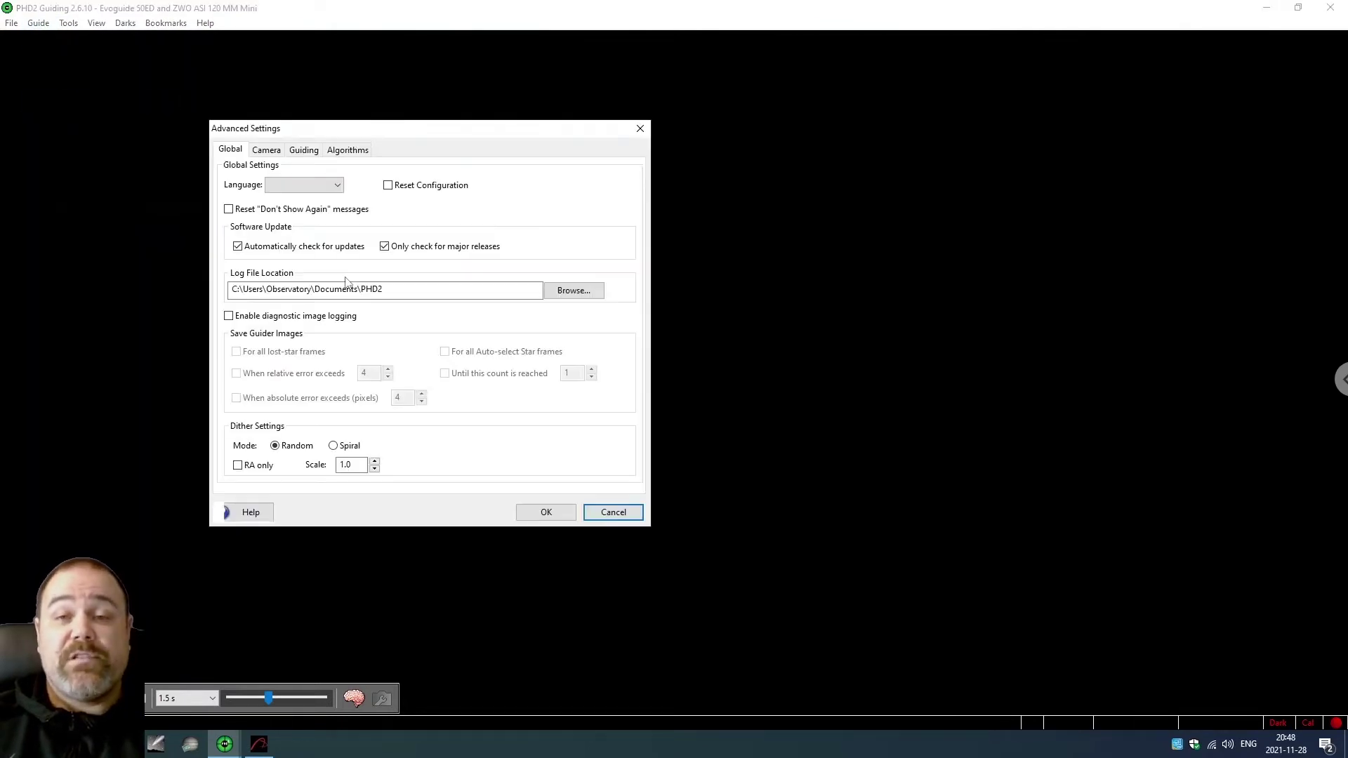
drag(376, 132, 453, 142)
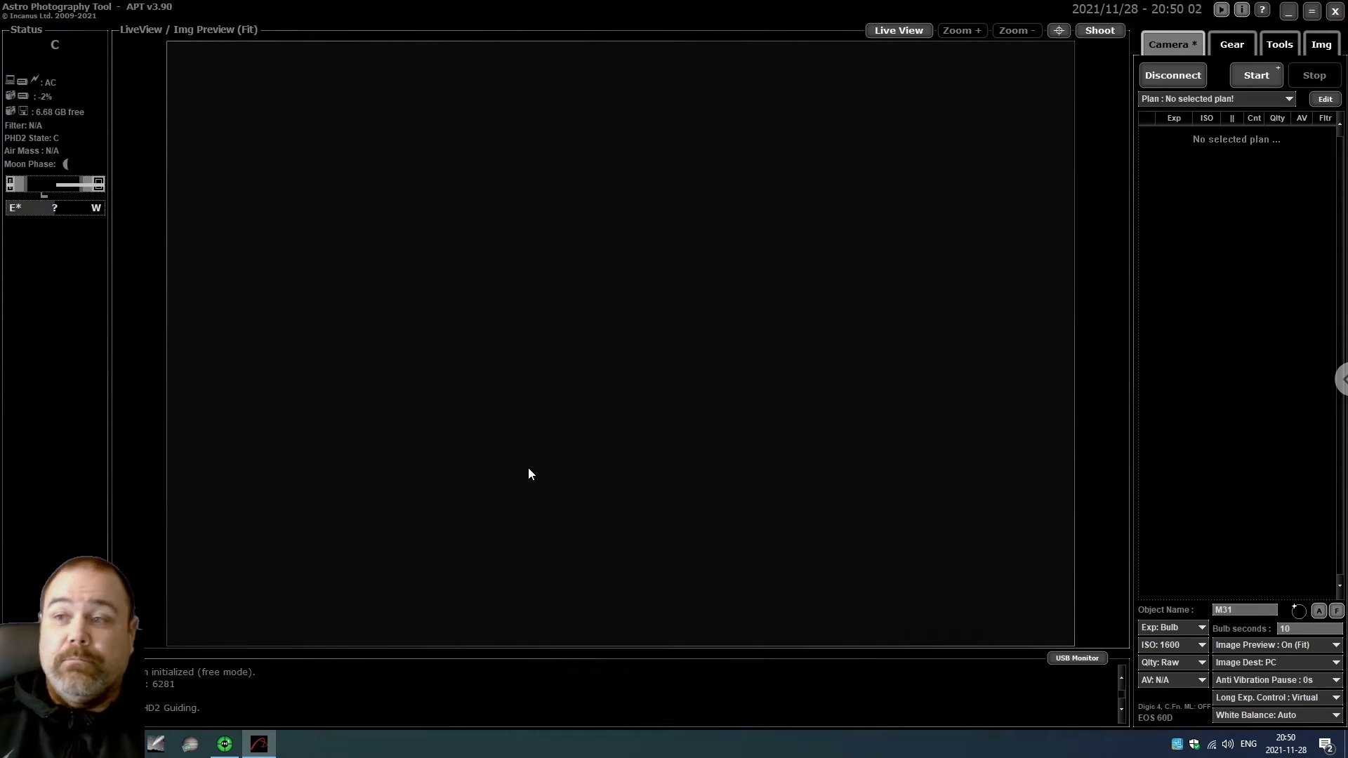
Connect the focuser from APT's Gear tab.
click(1232, 44)
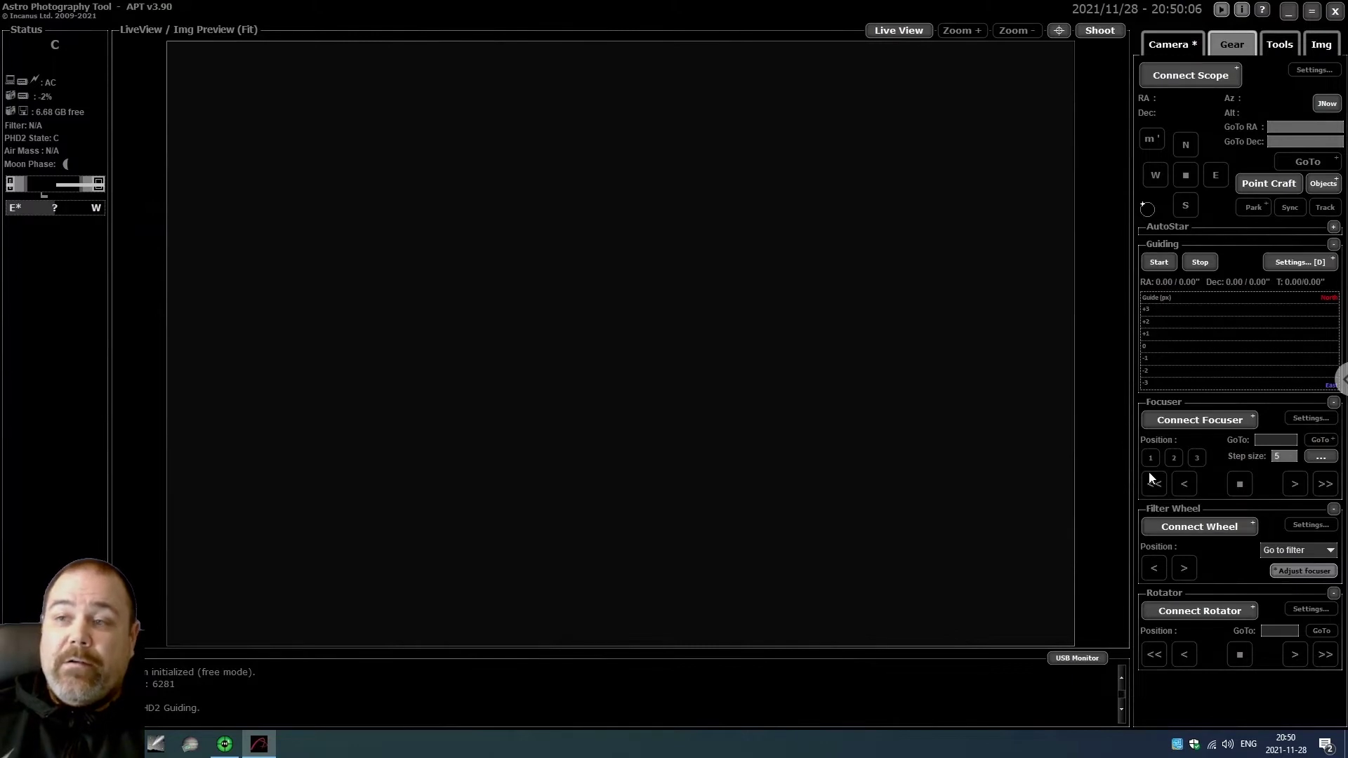
click(1203, 421)
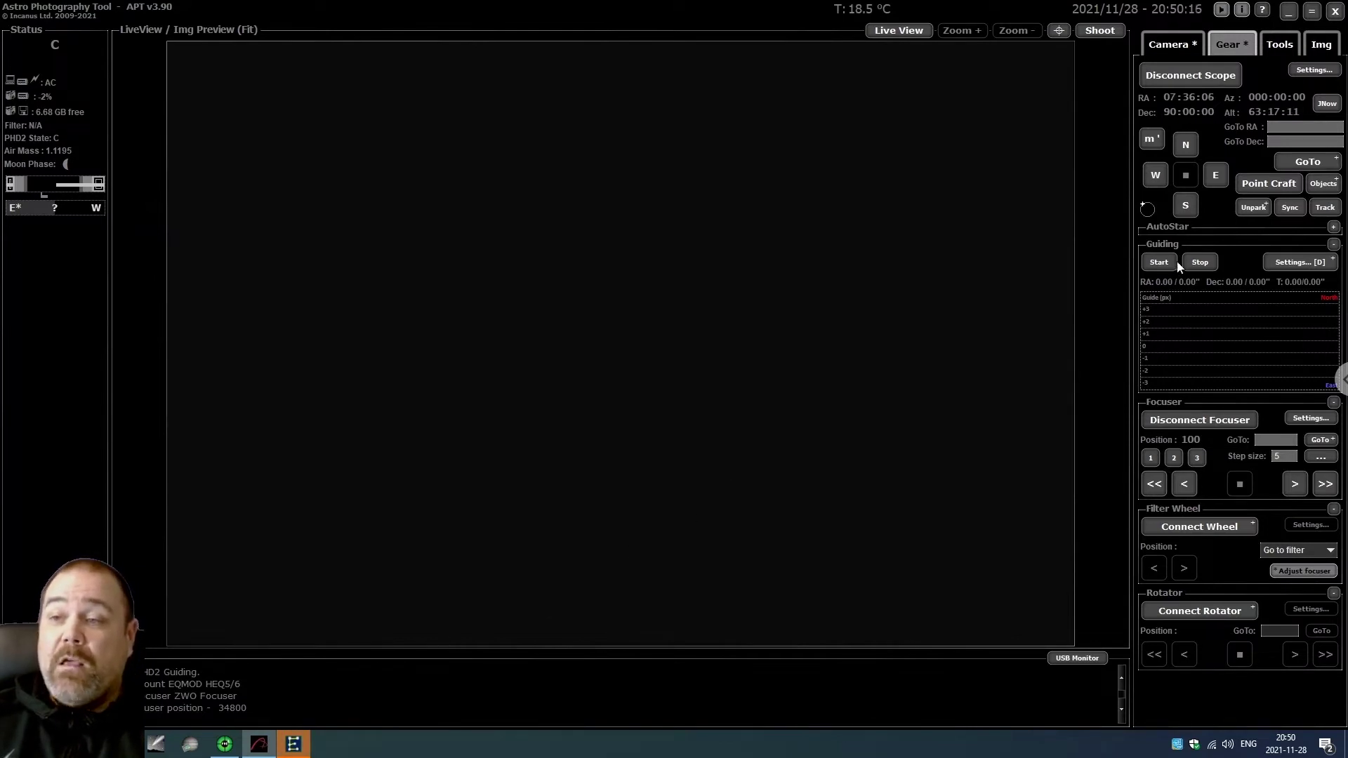
In APT Guiding Settings, keep PHD2 Guiding and set Auto Dithering ON, revealing distance 8.
click(1304, 262)
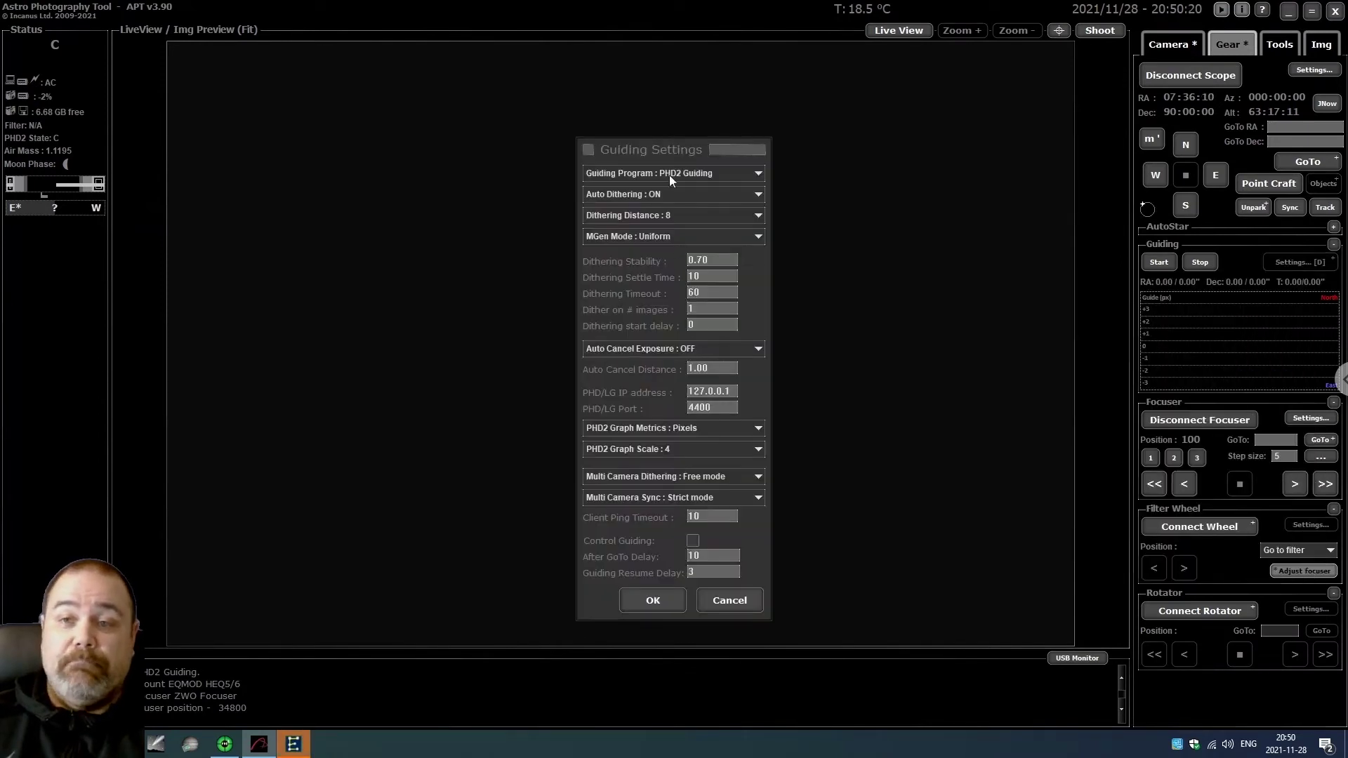
drag(670, 150, 609, 107)
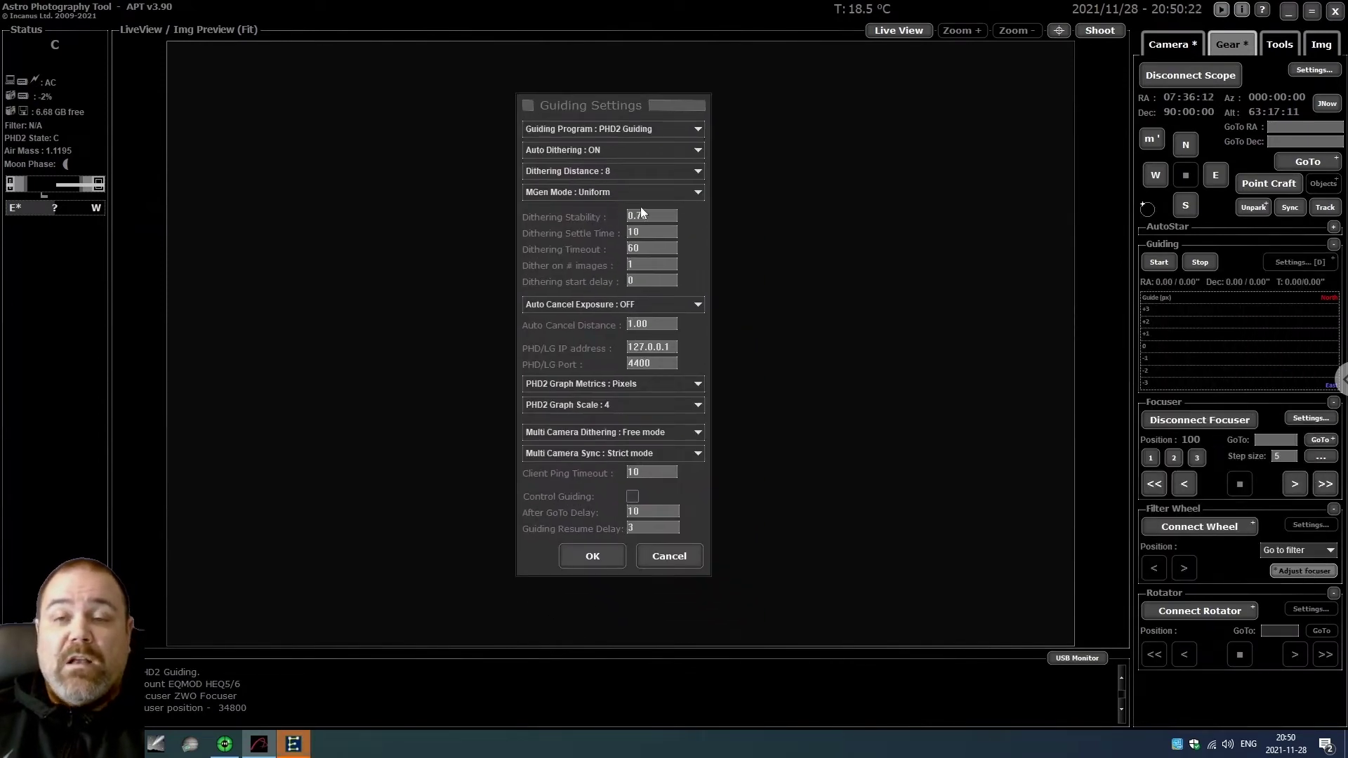
mouse_move(647, 176)
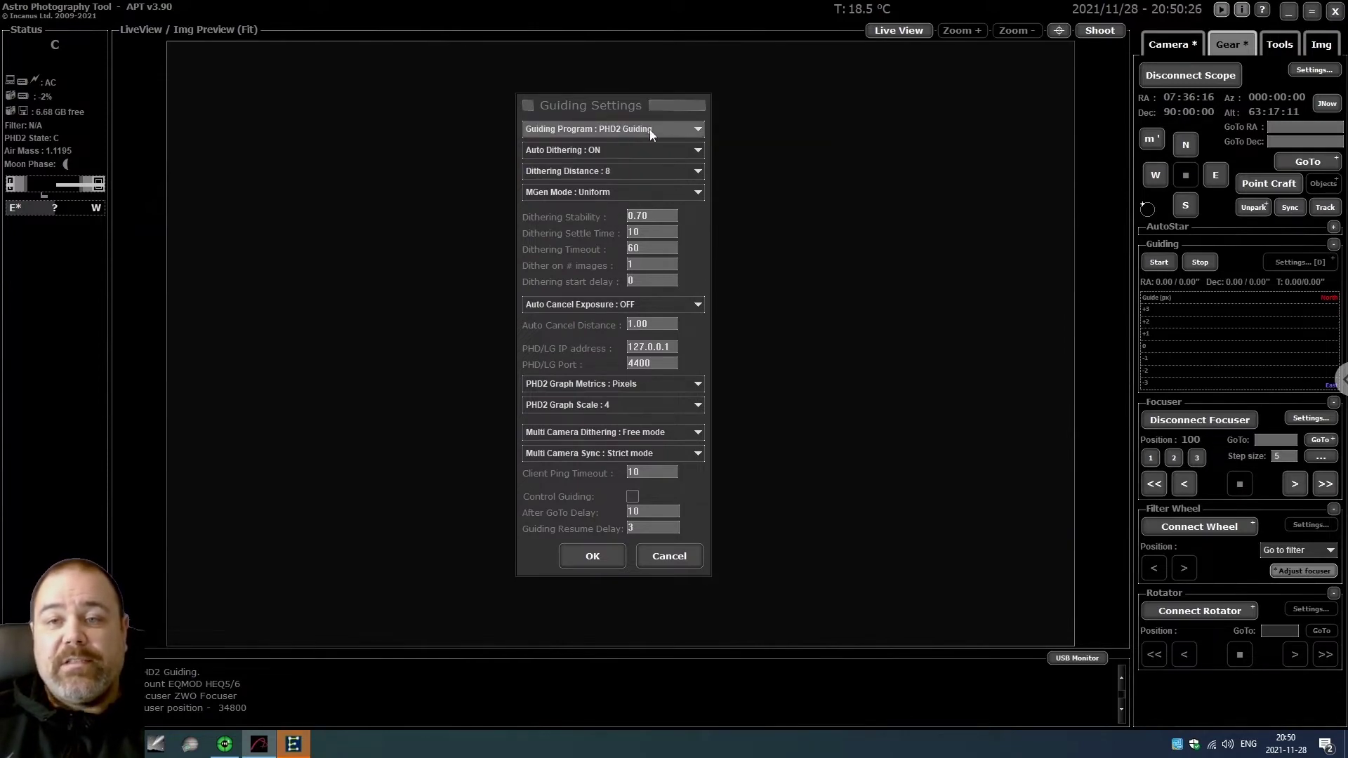
click(651, 129)
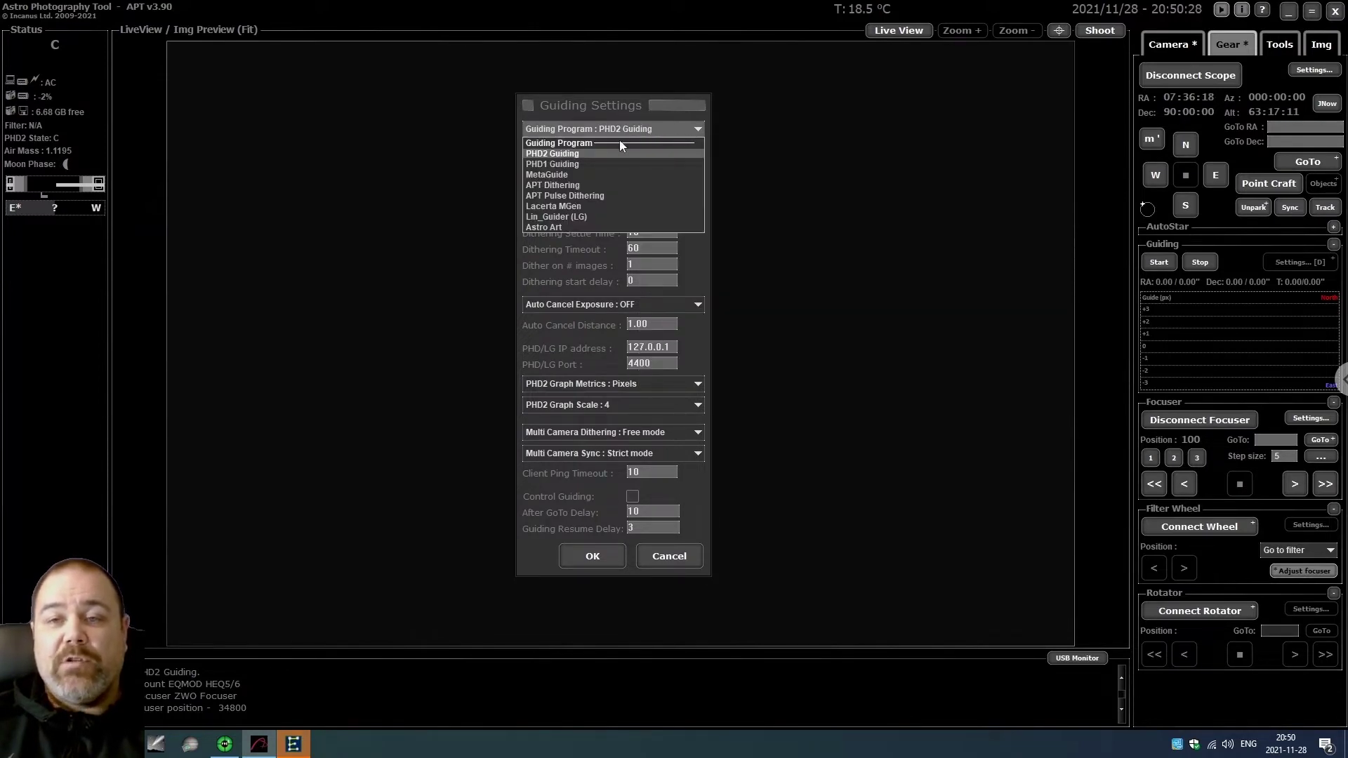
click(543, 154)
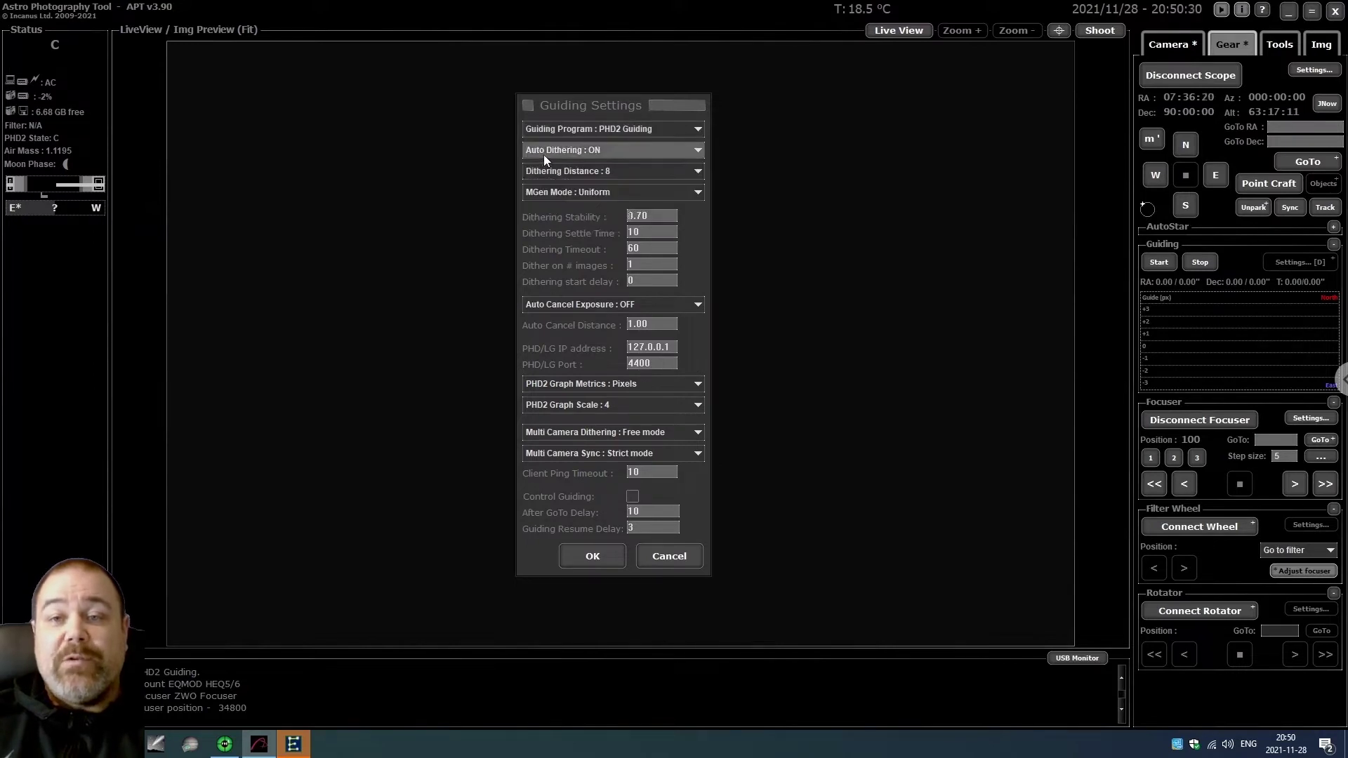
click(609, 149)
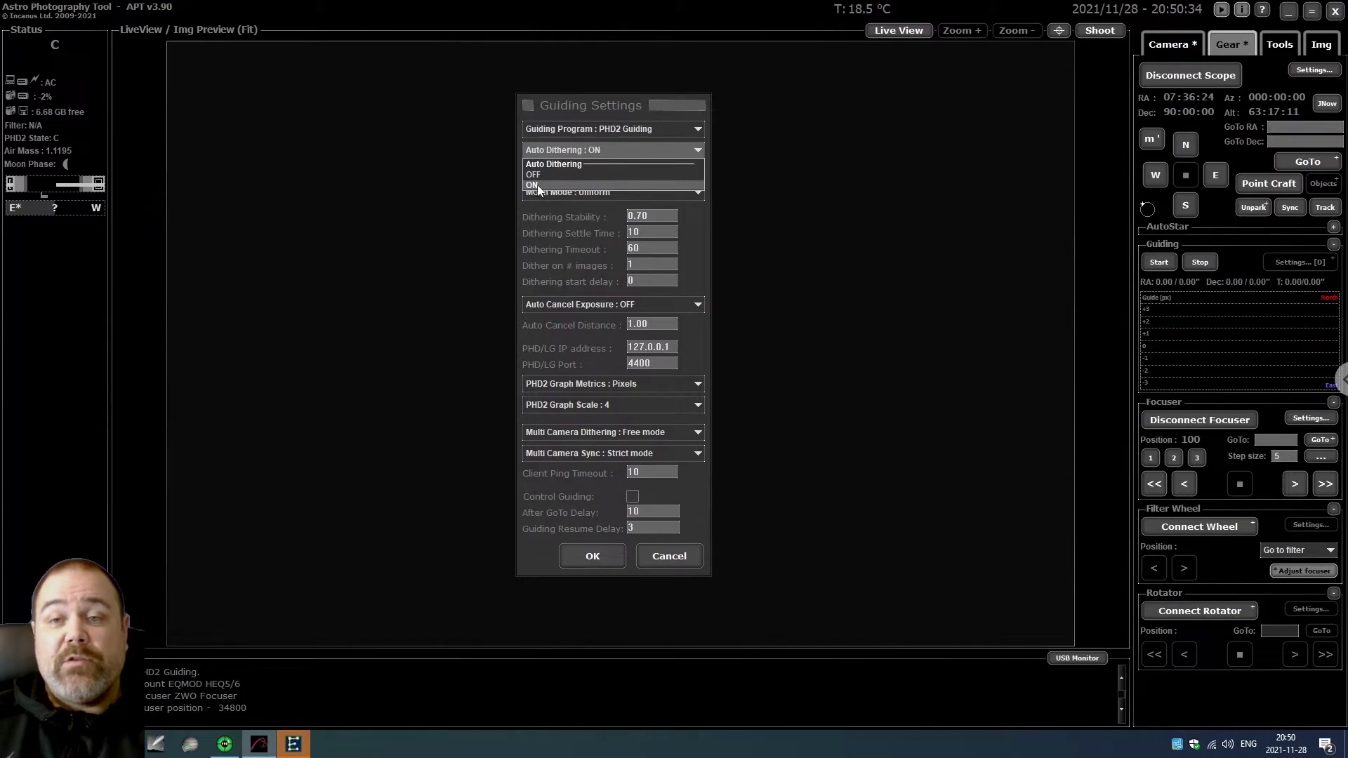
click(555, 185)
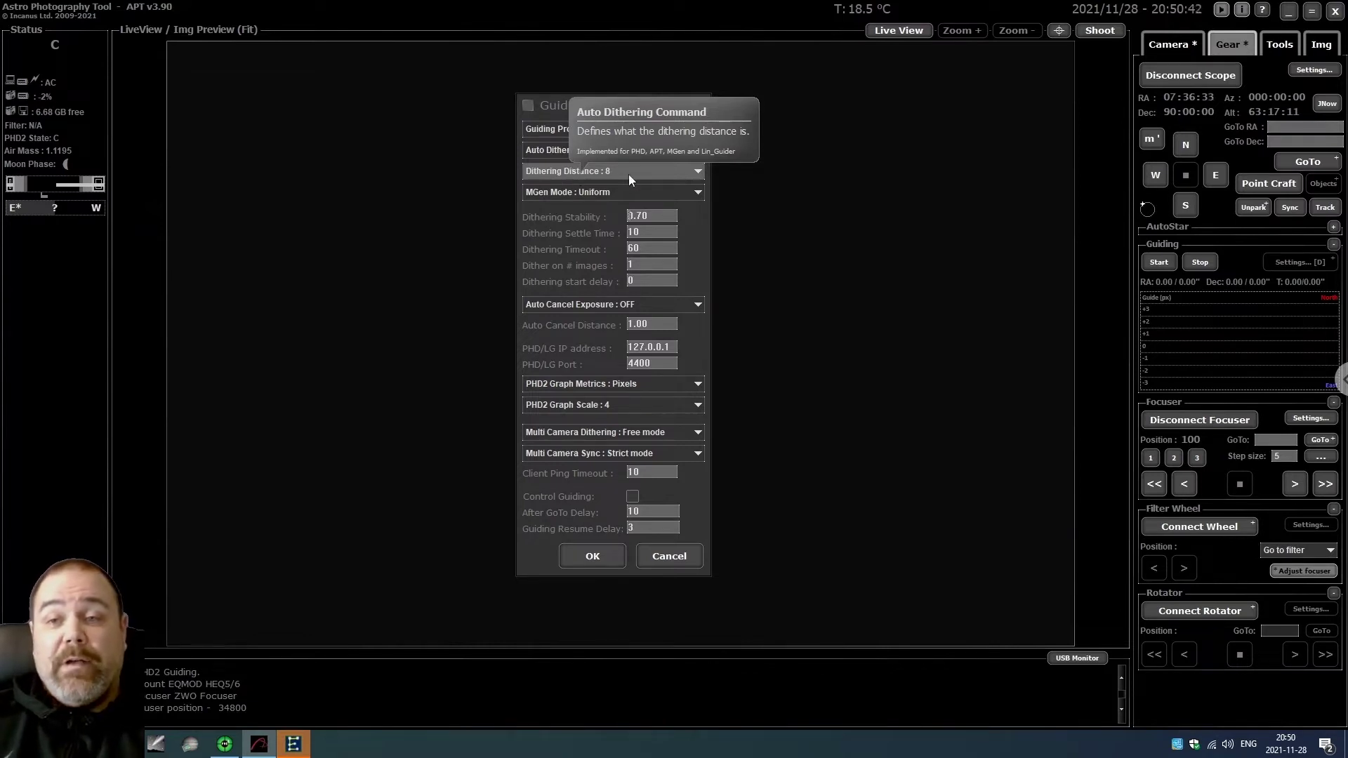
drag(595, 103, 616, 92)
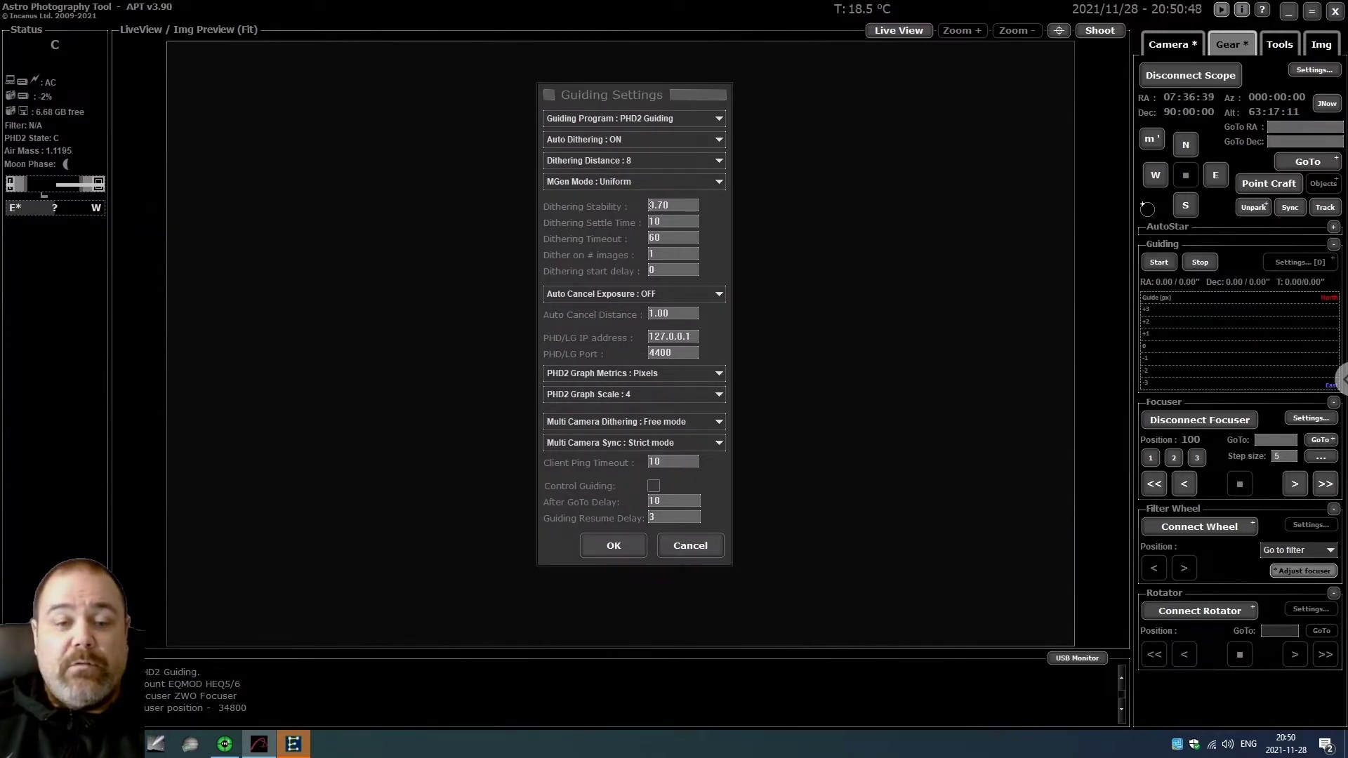
Bring up the astronomy.tools CCD Suitability Calculator in Chrome.
key(alt+Tab)
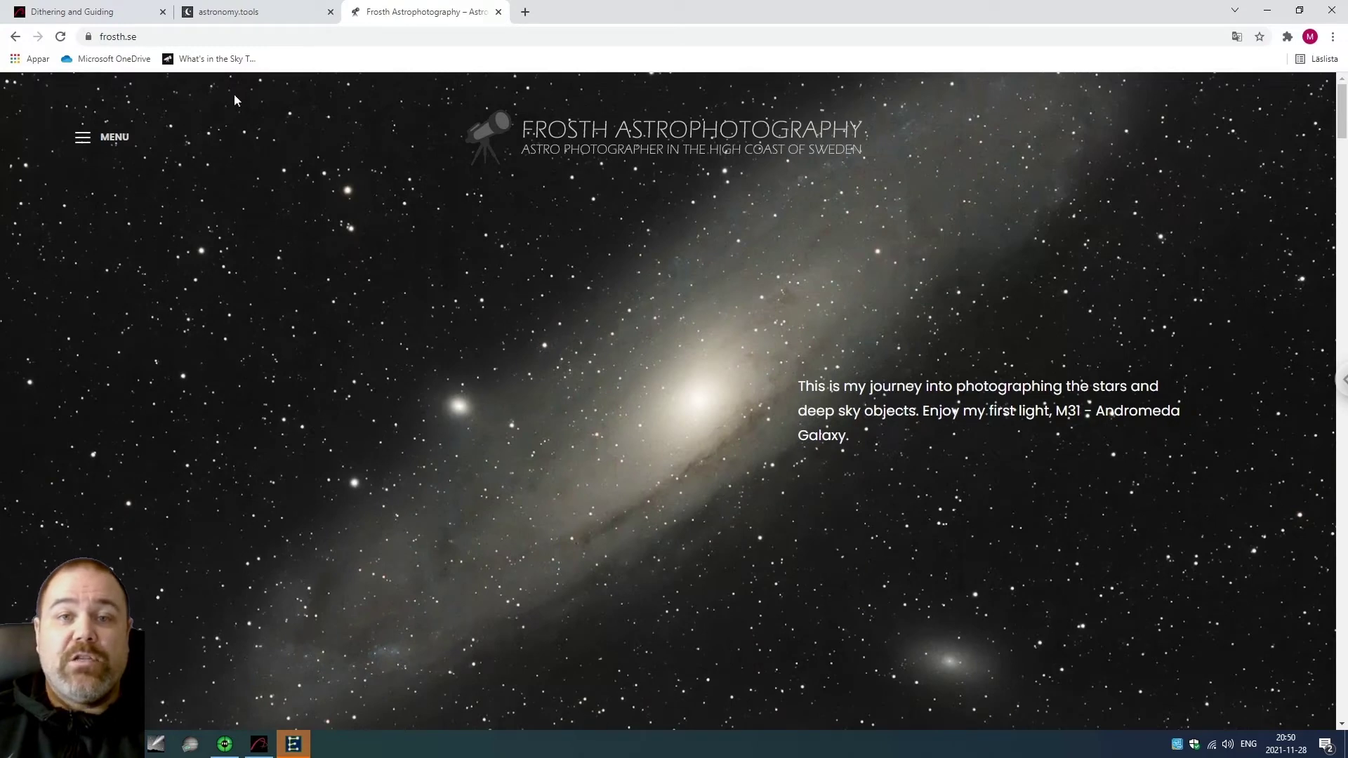
click(253, 13)
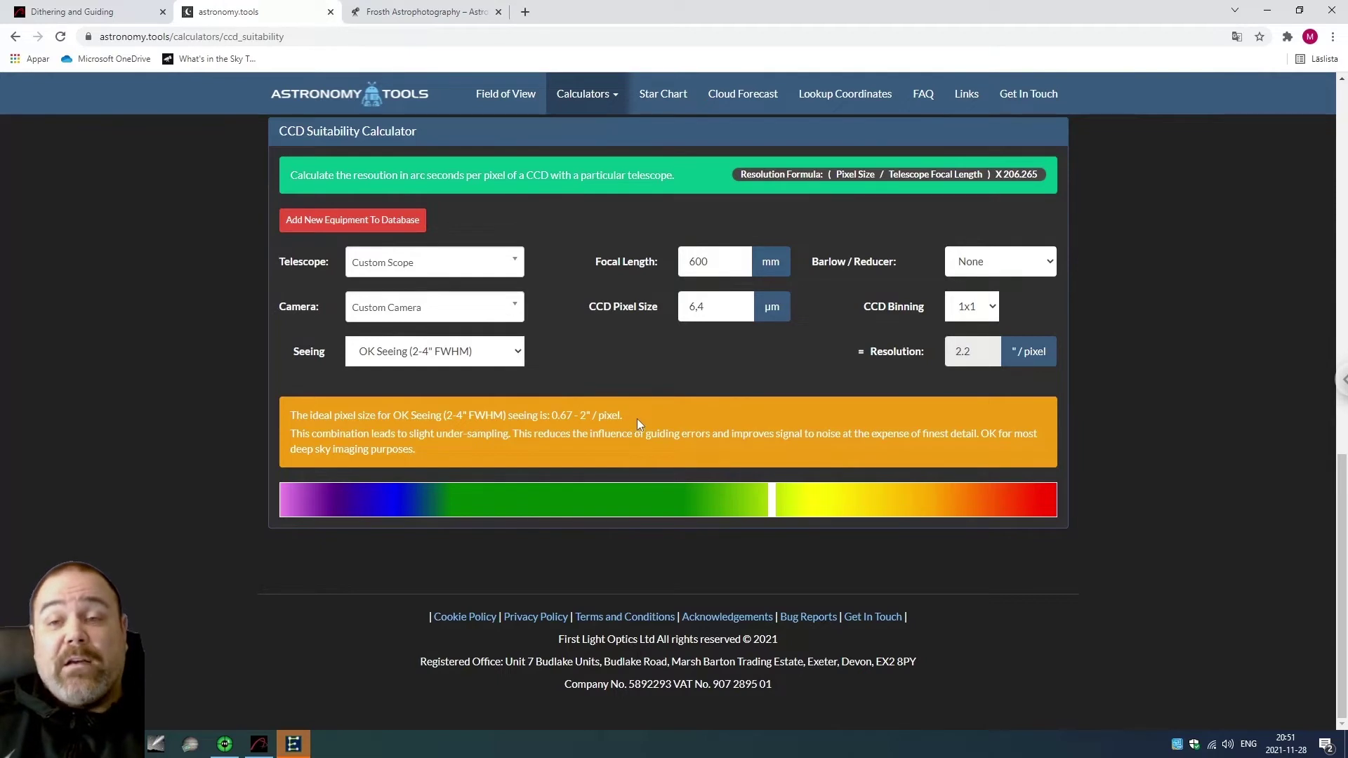
Search 'sky' and select the Sky-Watcher Evostar 80ED DS-Pro as the telescope.
click(515, 267)
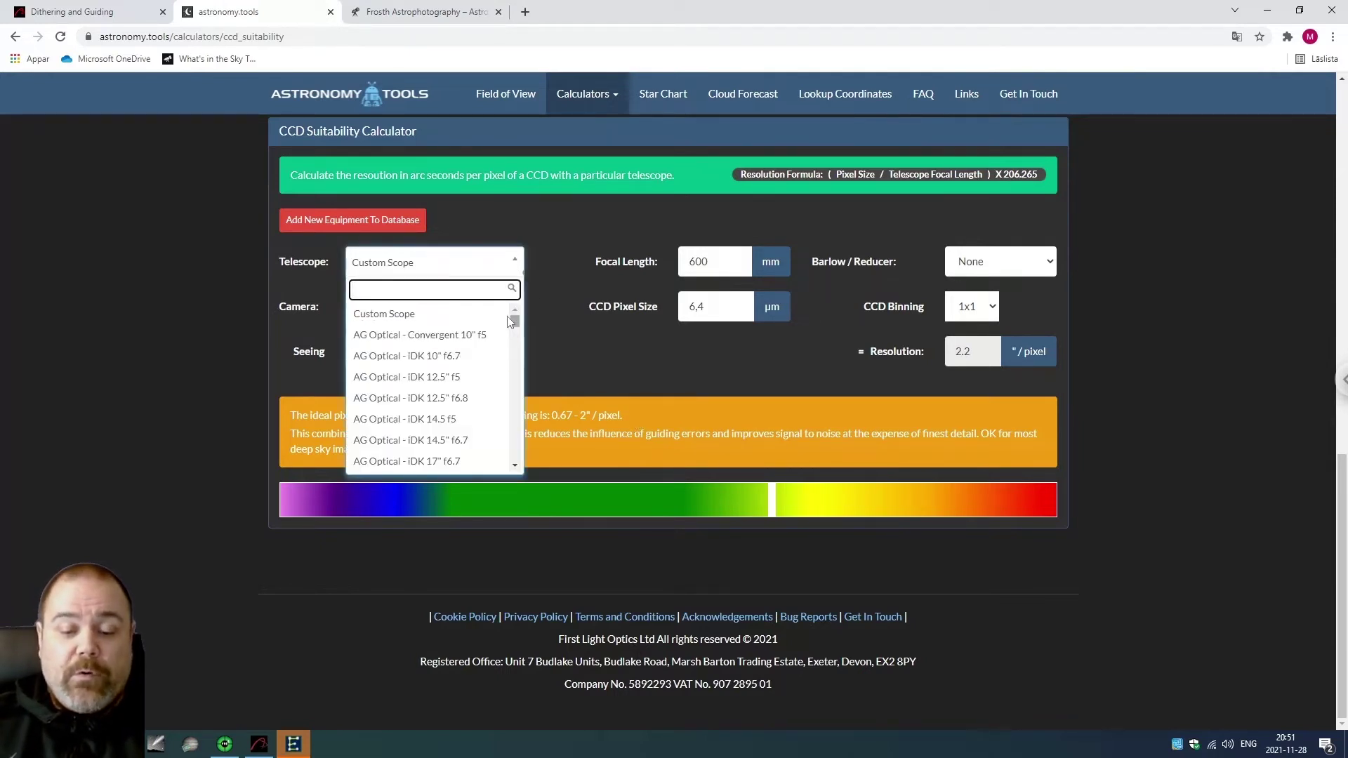
text(sky)
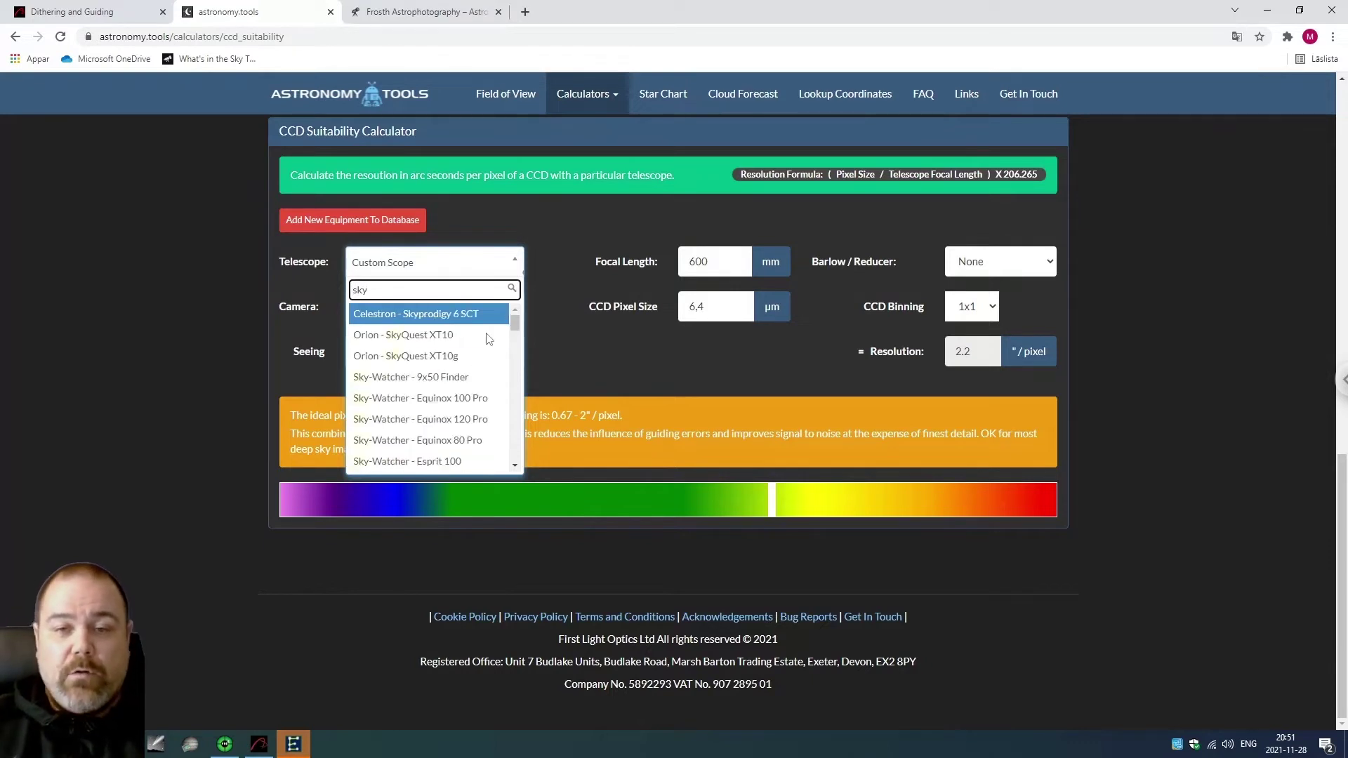
scroll(494, 386, down, 1)
scroll(494, 386, down, 3)
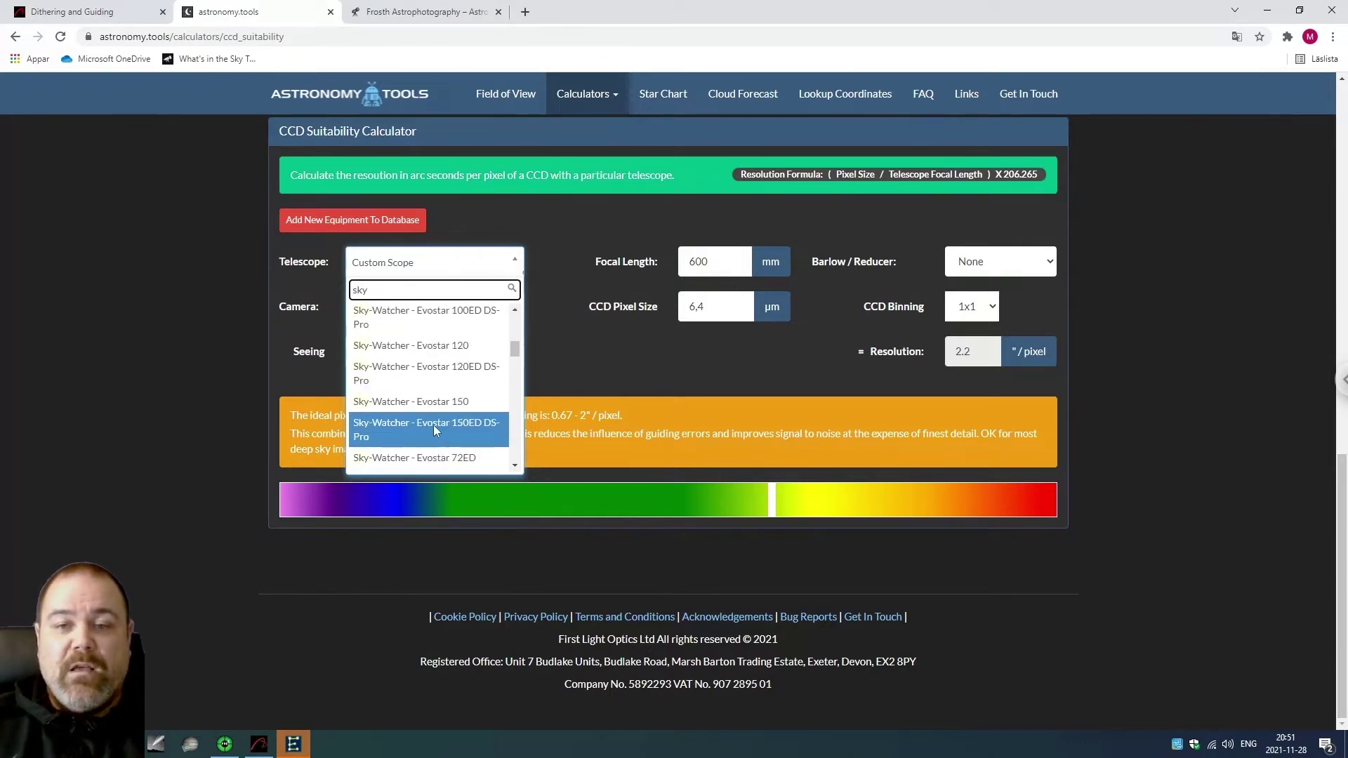
scroll(421, 428, down, 3)
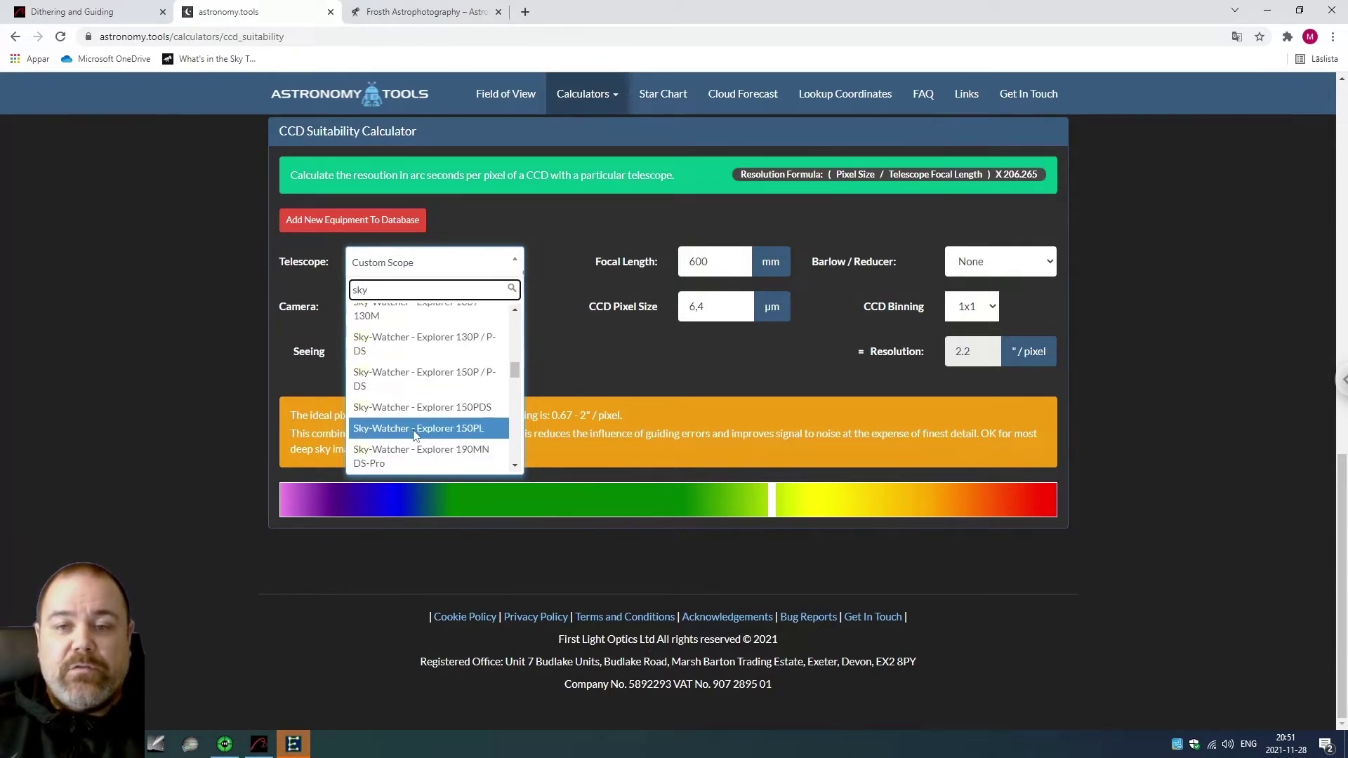
scroll(421, 430, up, 3)
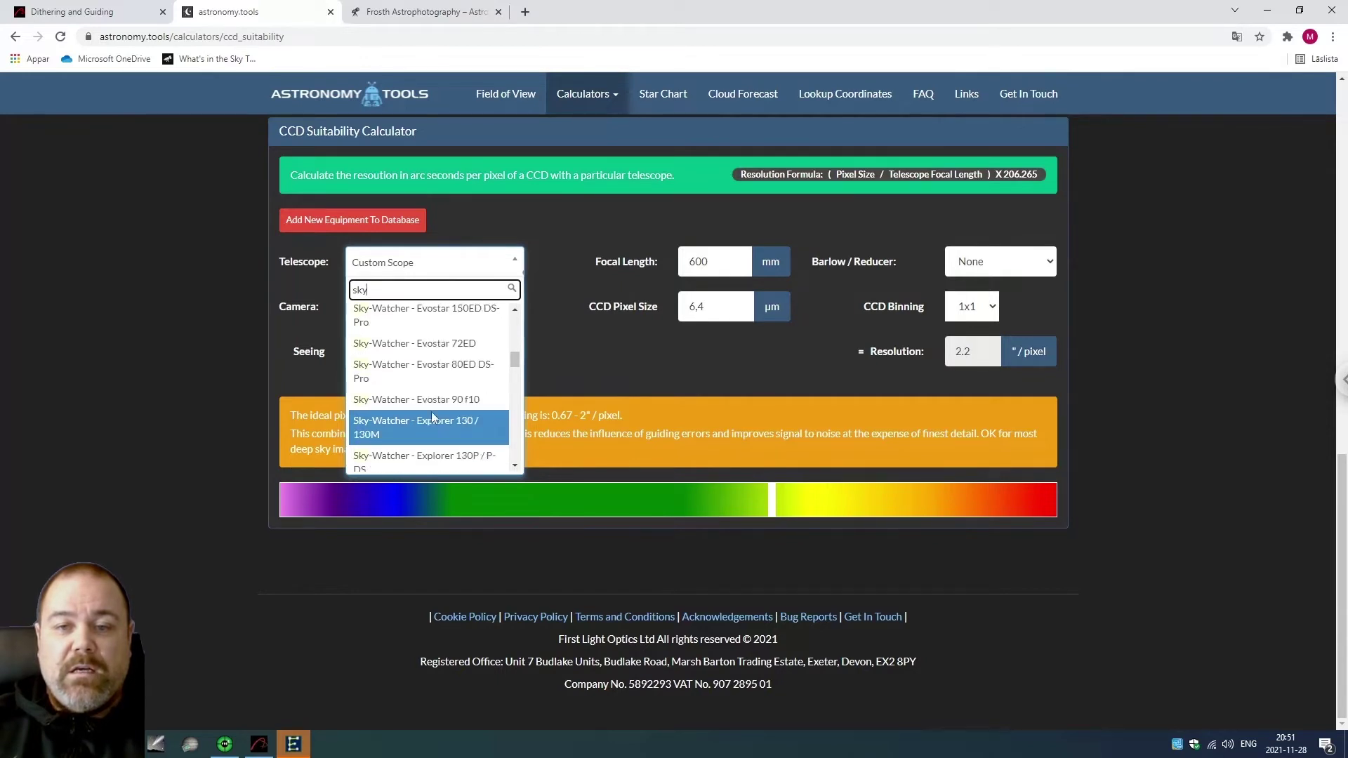
click(444, 378)
Search 'can' and select the Canon 60Da as the camera.
click(453, 307)
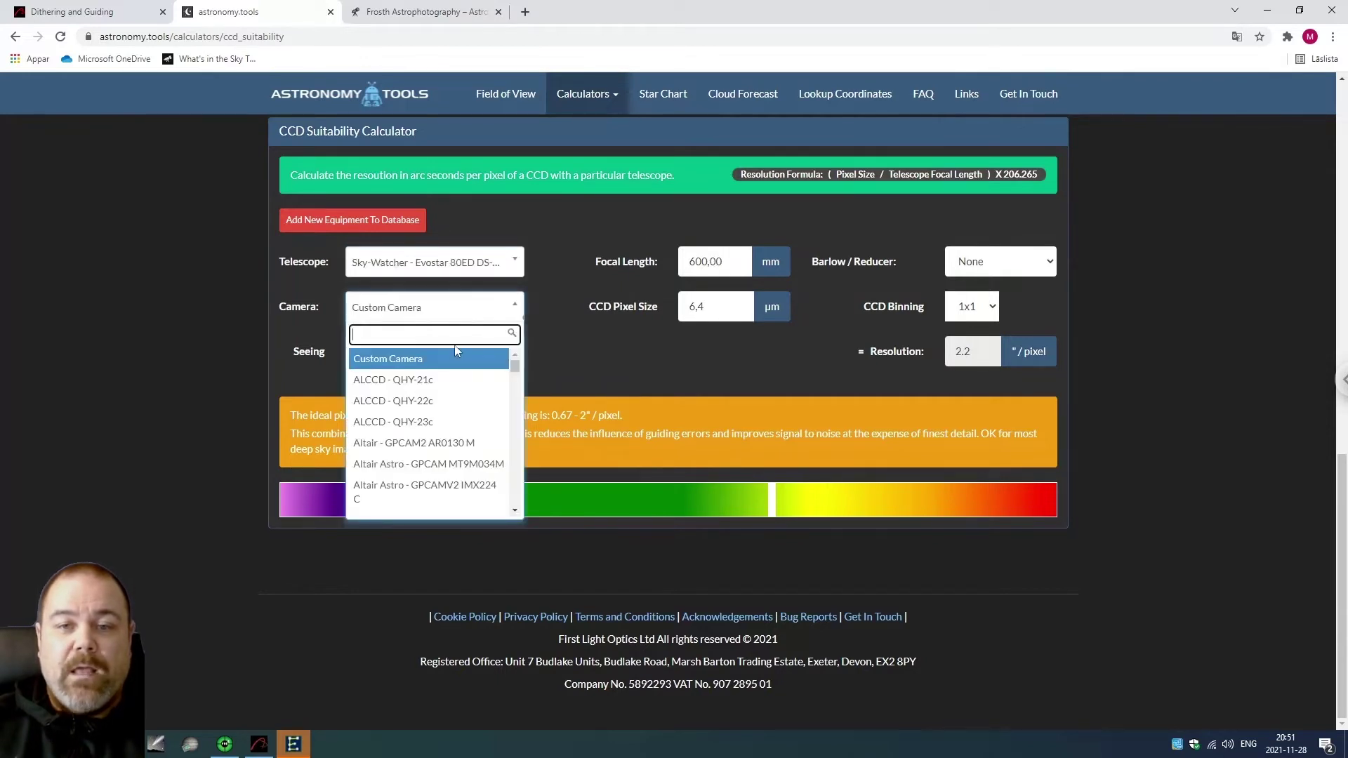
text(can)
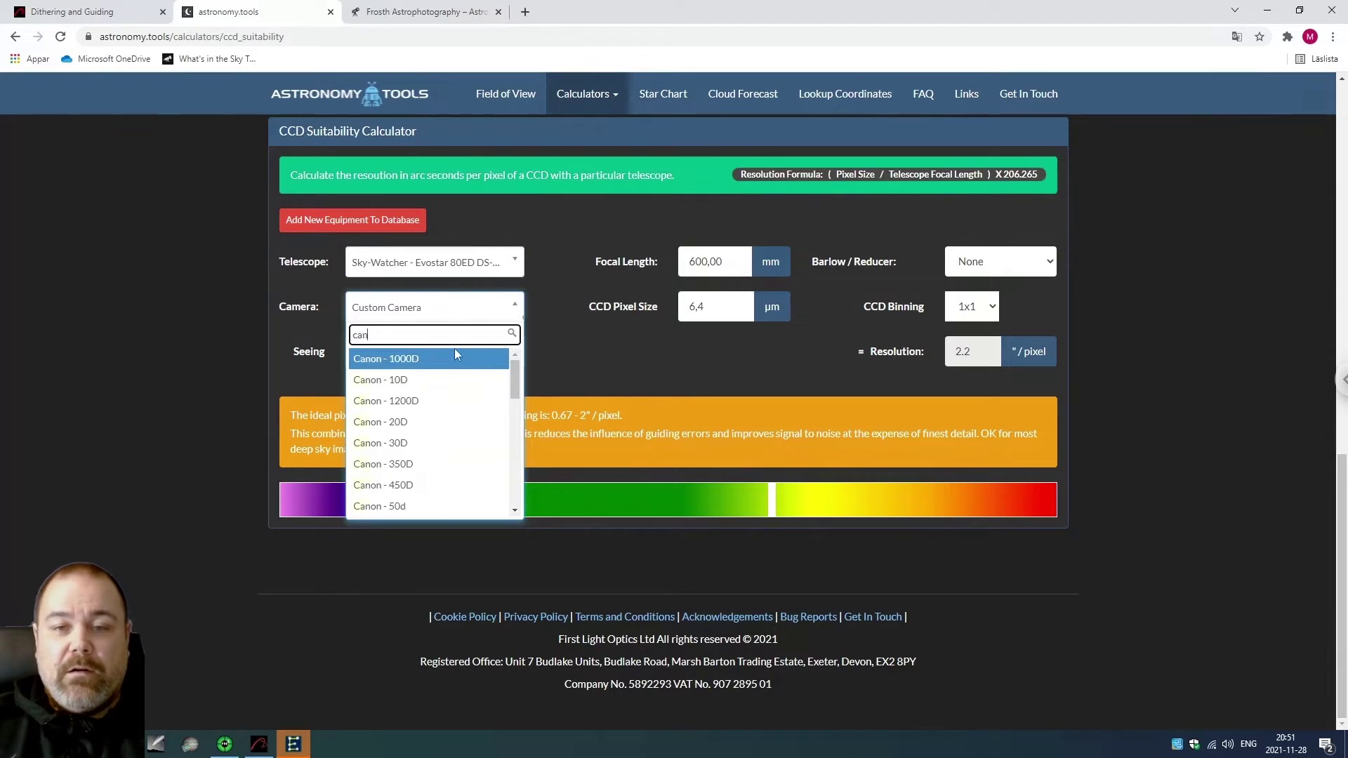
scroll(441, 446, down, 2)
scroll(441, 450, down, 1)
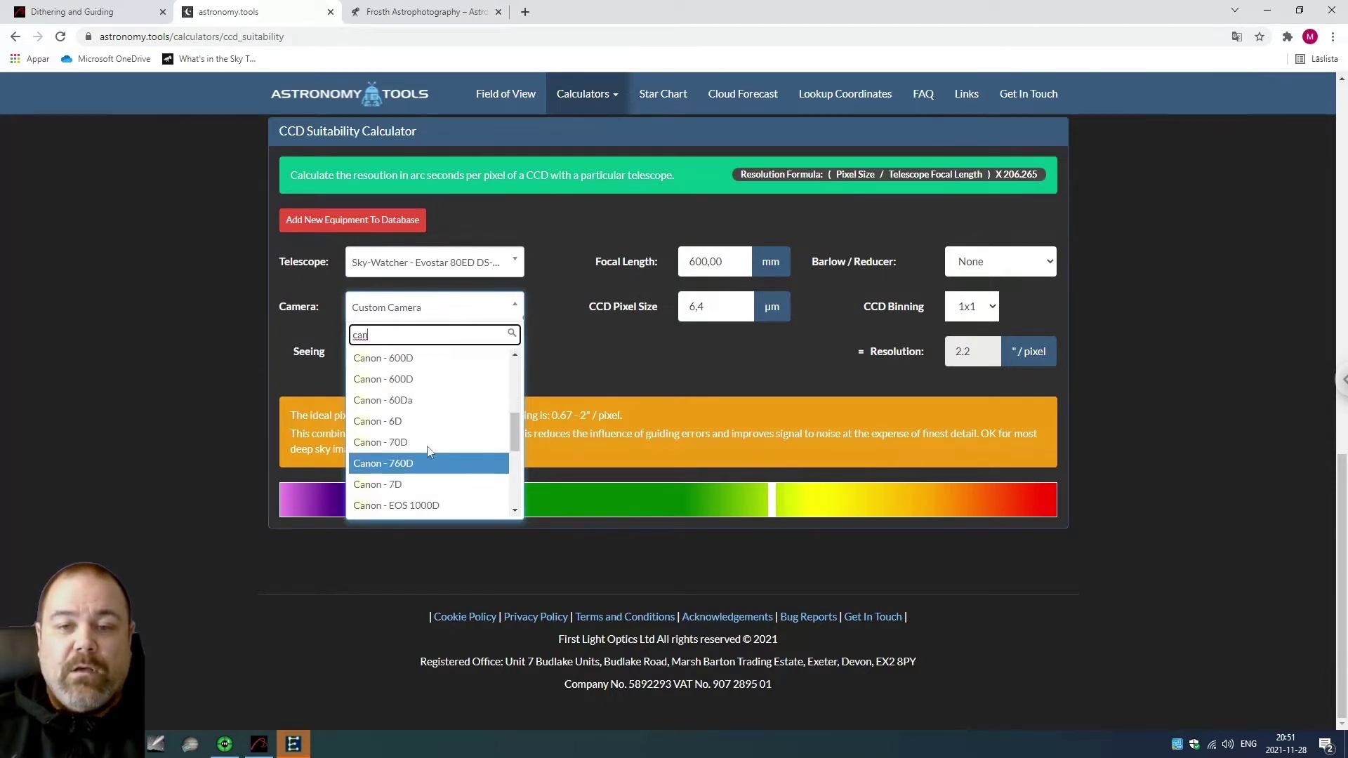
scroll(431, 436, down, 2)
click(413, 402)
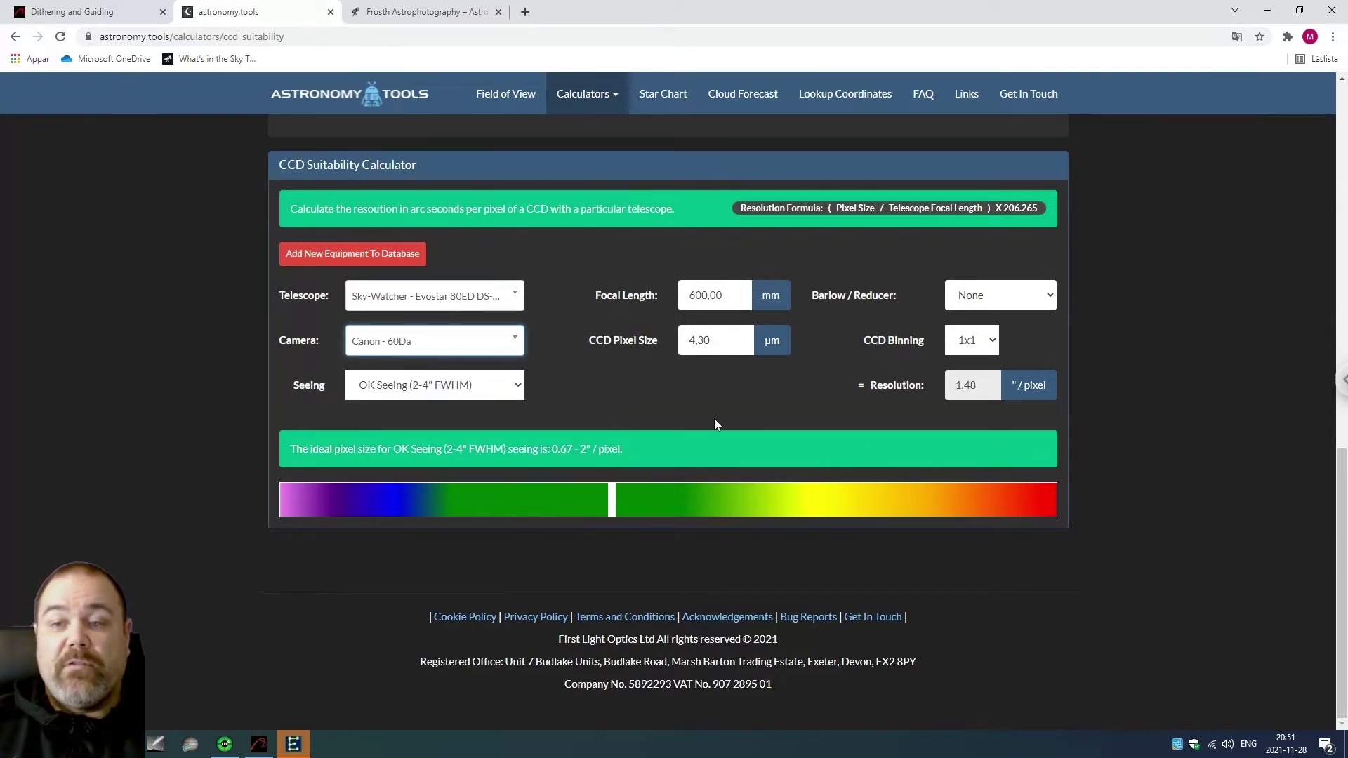
Apply the 0.85x Reducer, giving 1.74"/pixel for the main setup.
click(1040, 308)
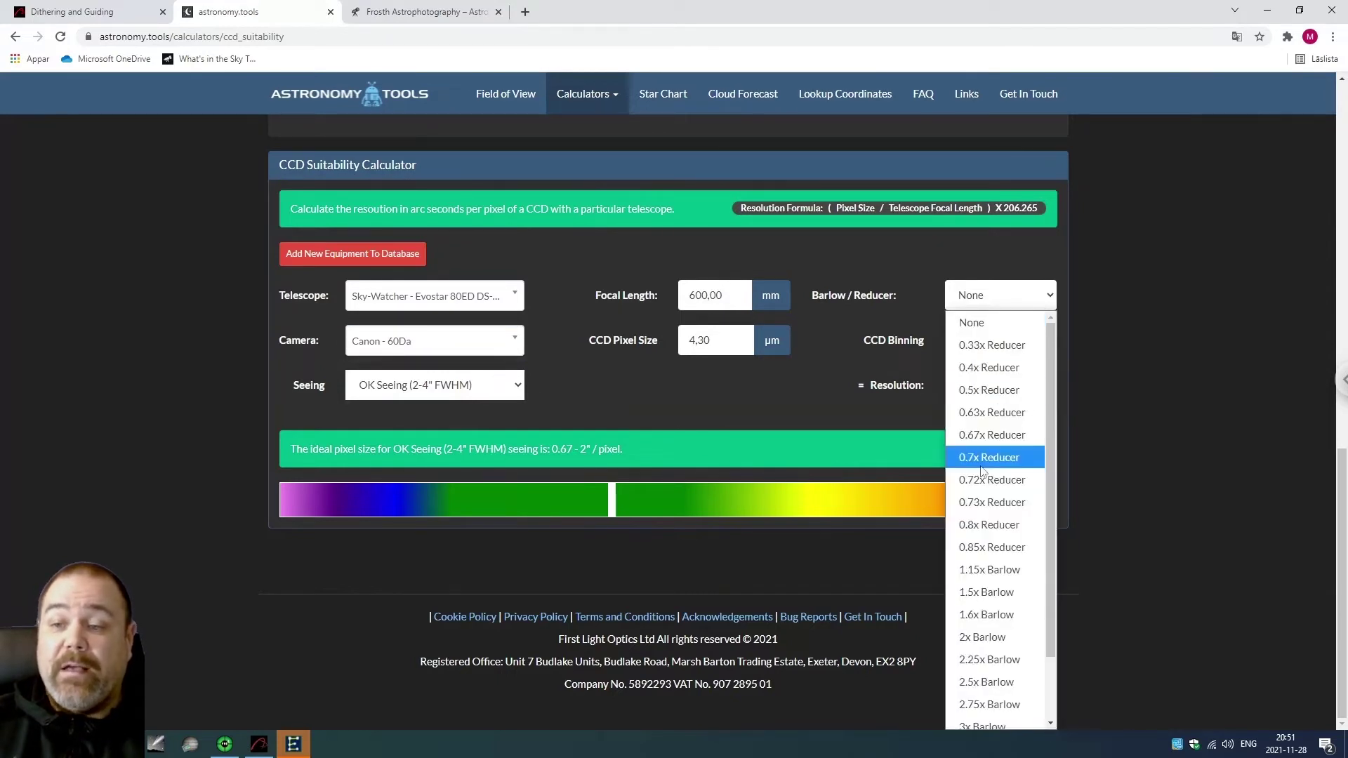
click(993, 548)
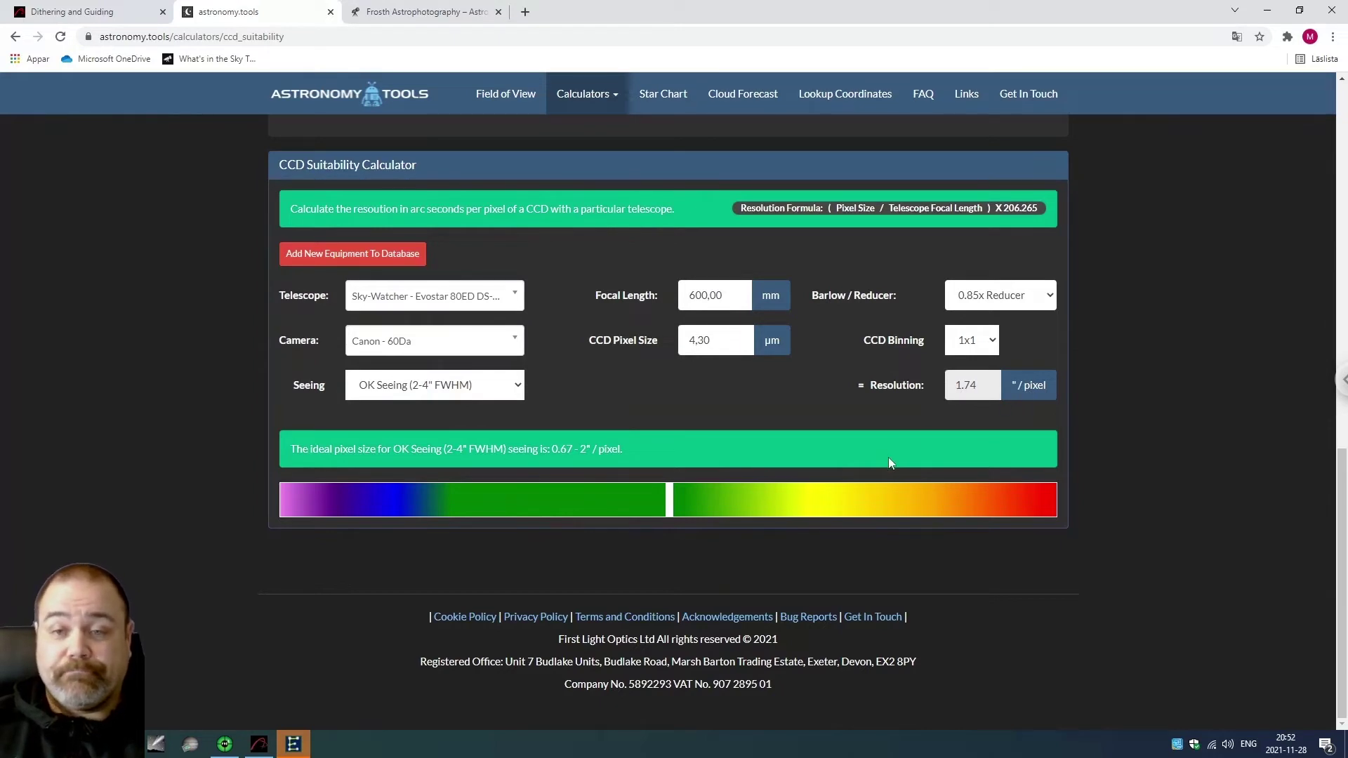
Model the guide setup: EvoGuide 50ED, ZWO ASI120MM/MC/Mini, no reducer, giving 3.2"/pixel.
click(520, 300)
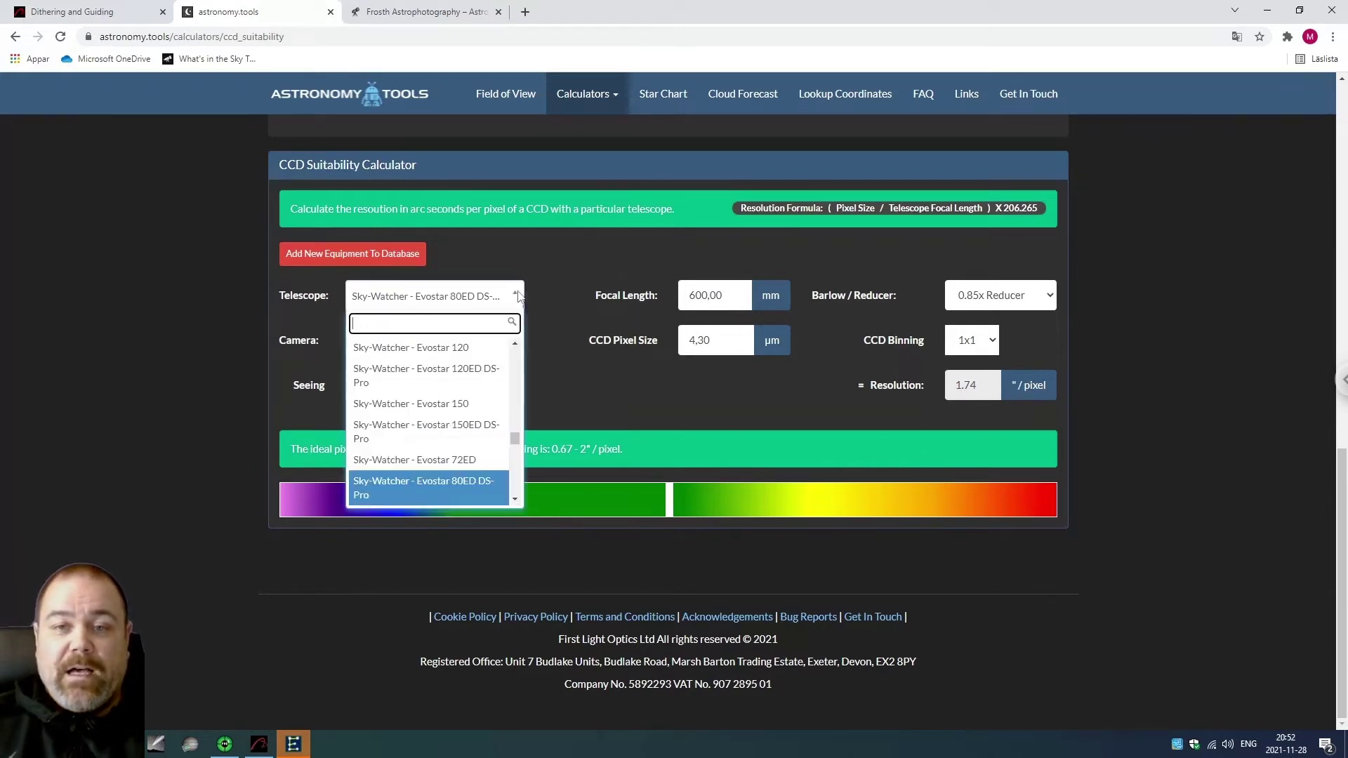
scroll(480, 422, up, 3)
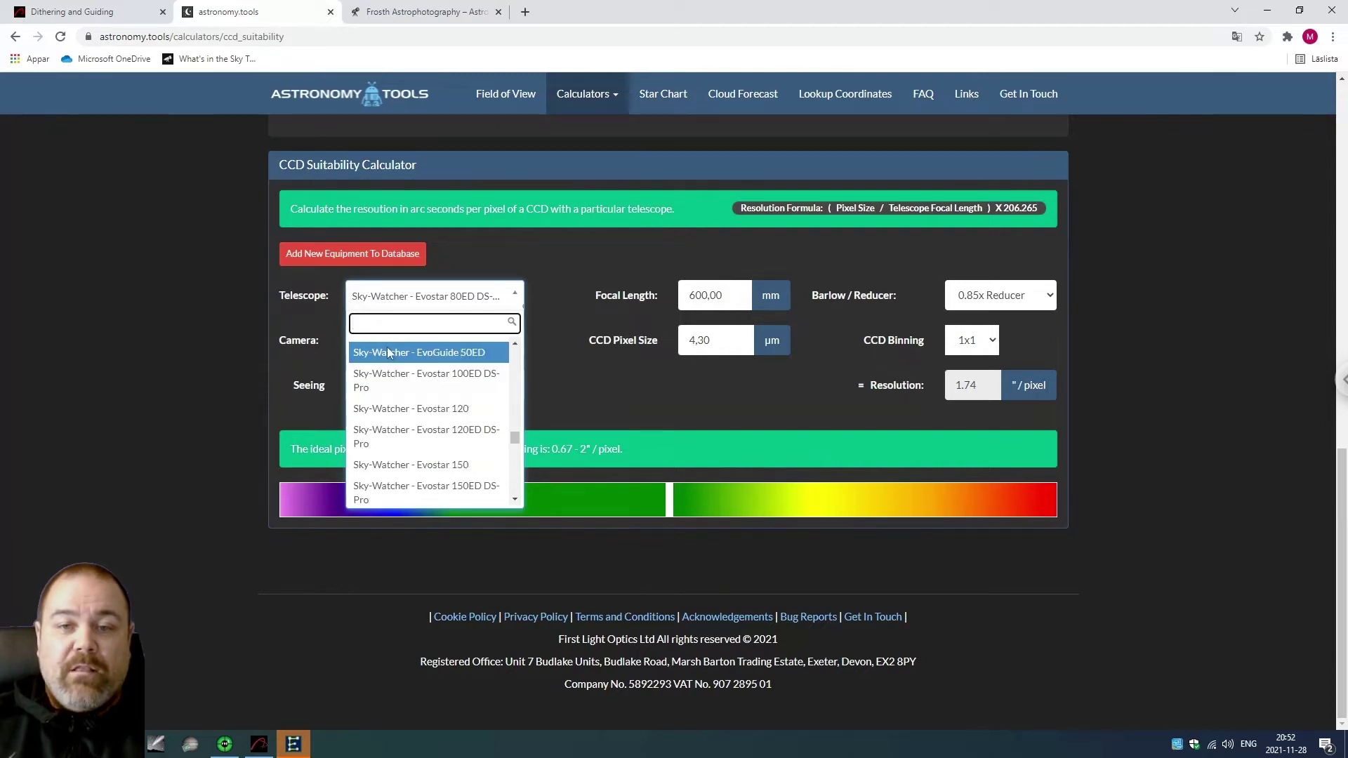
click(452, 355)
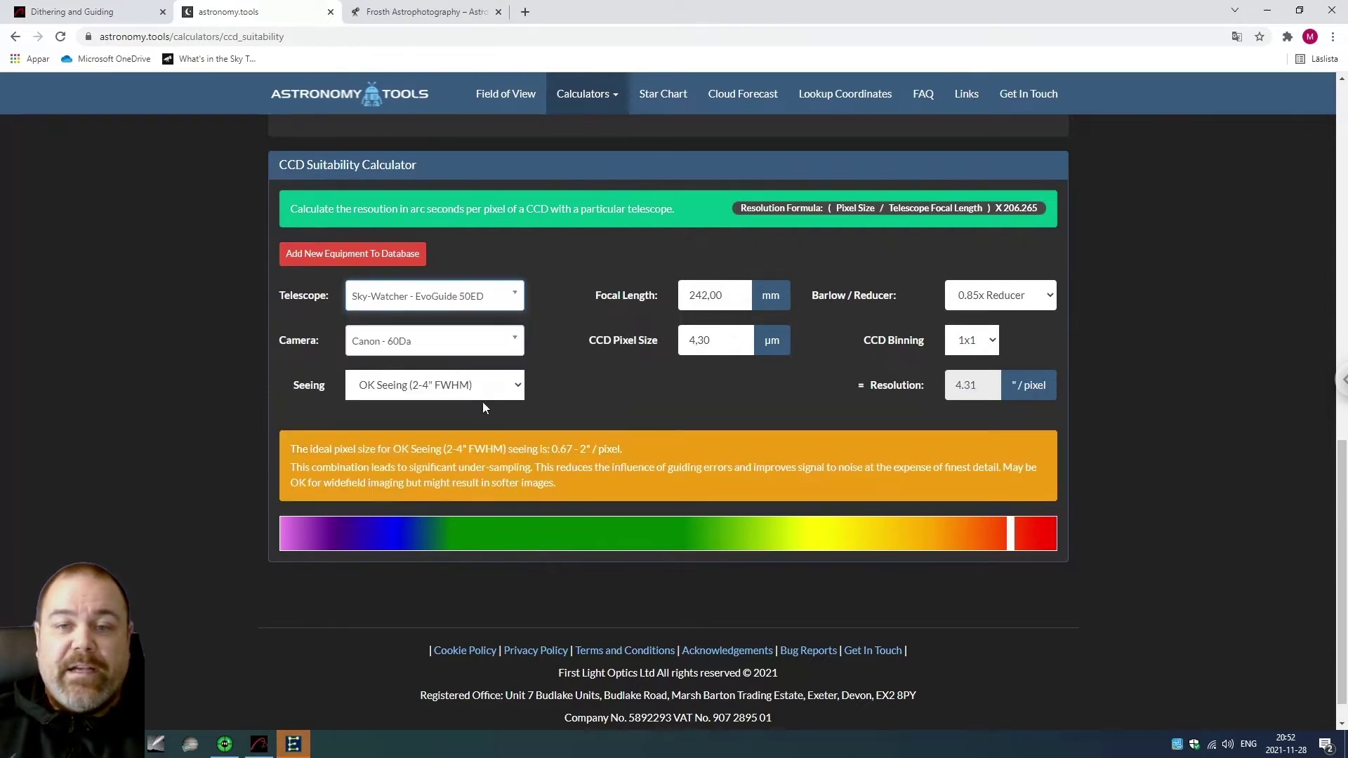
click(509, 341)
text(zwo)
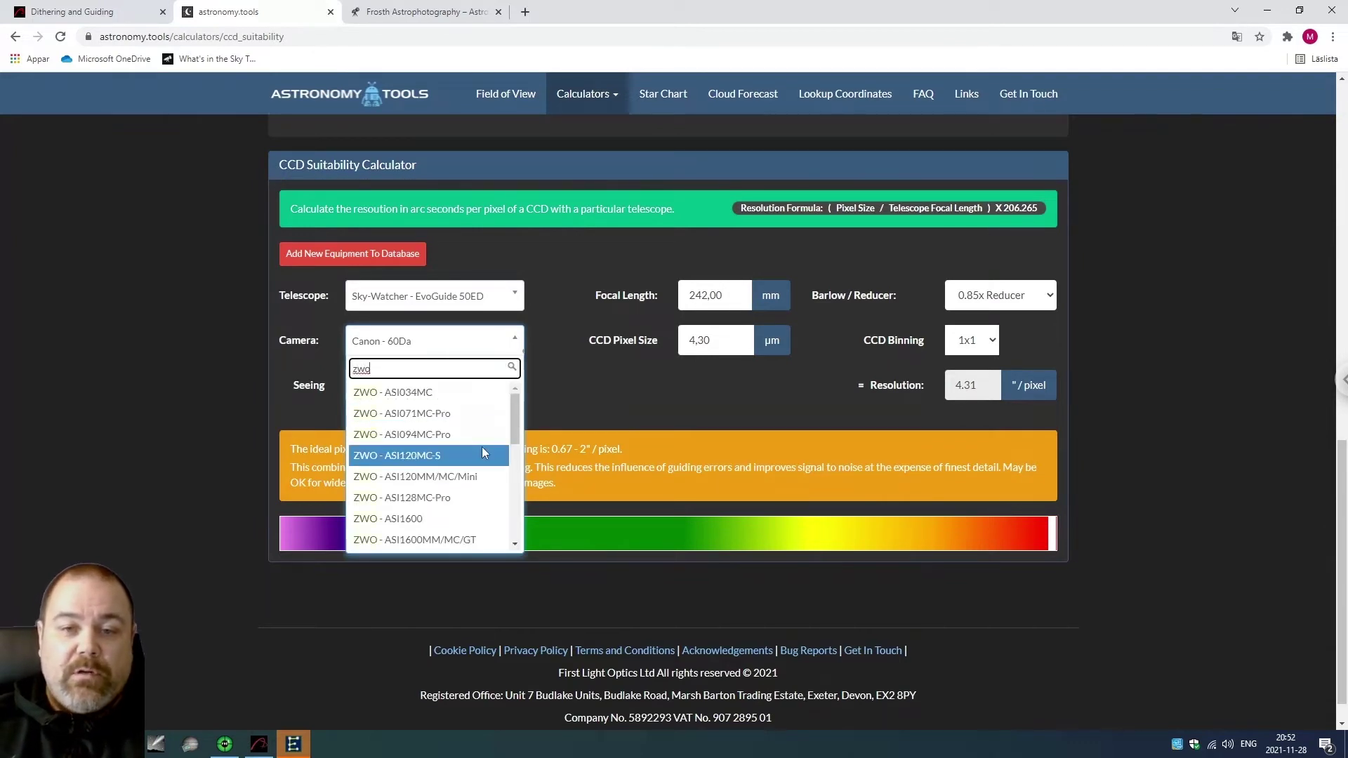
click(417, 484)
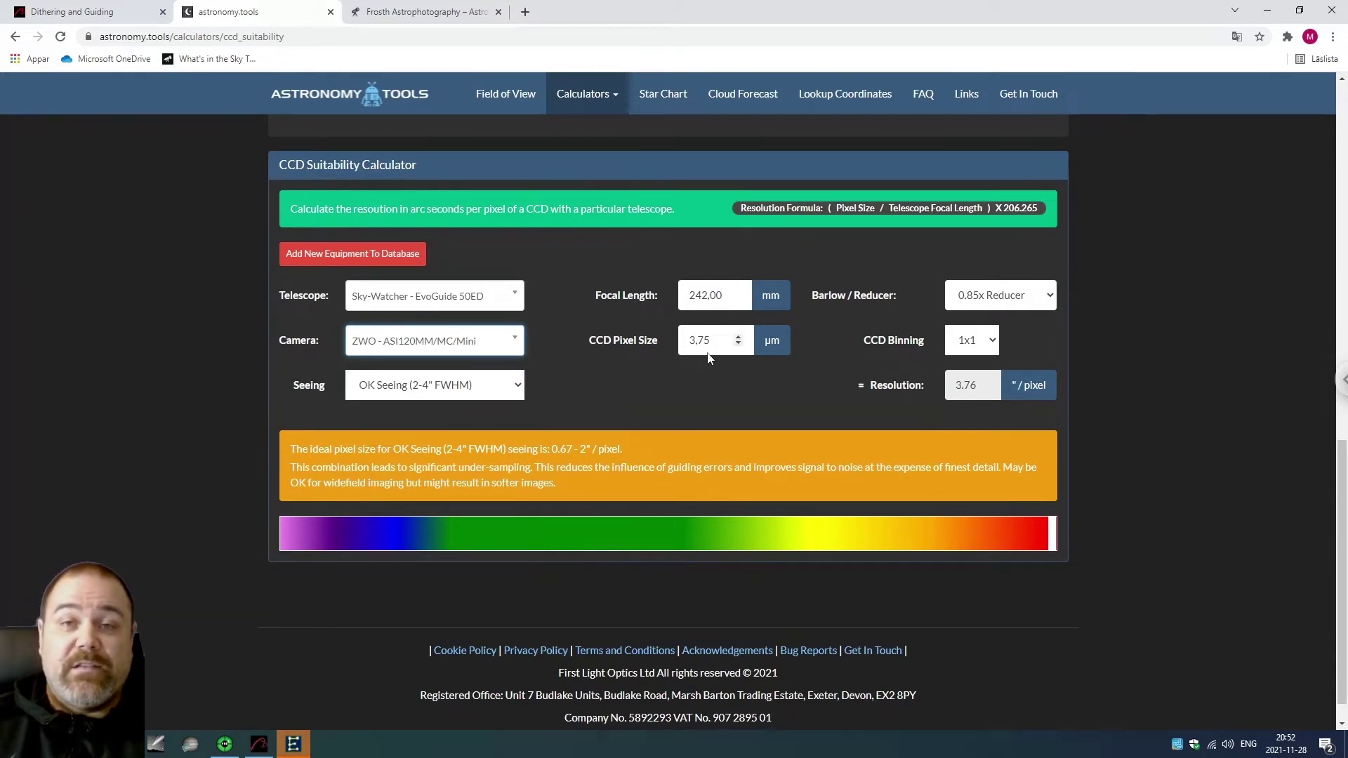
click(1043, 309)
click(961, 320)
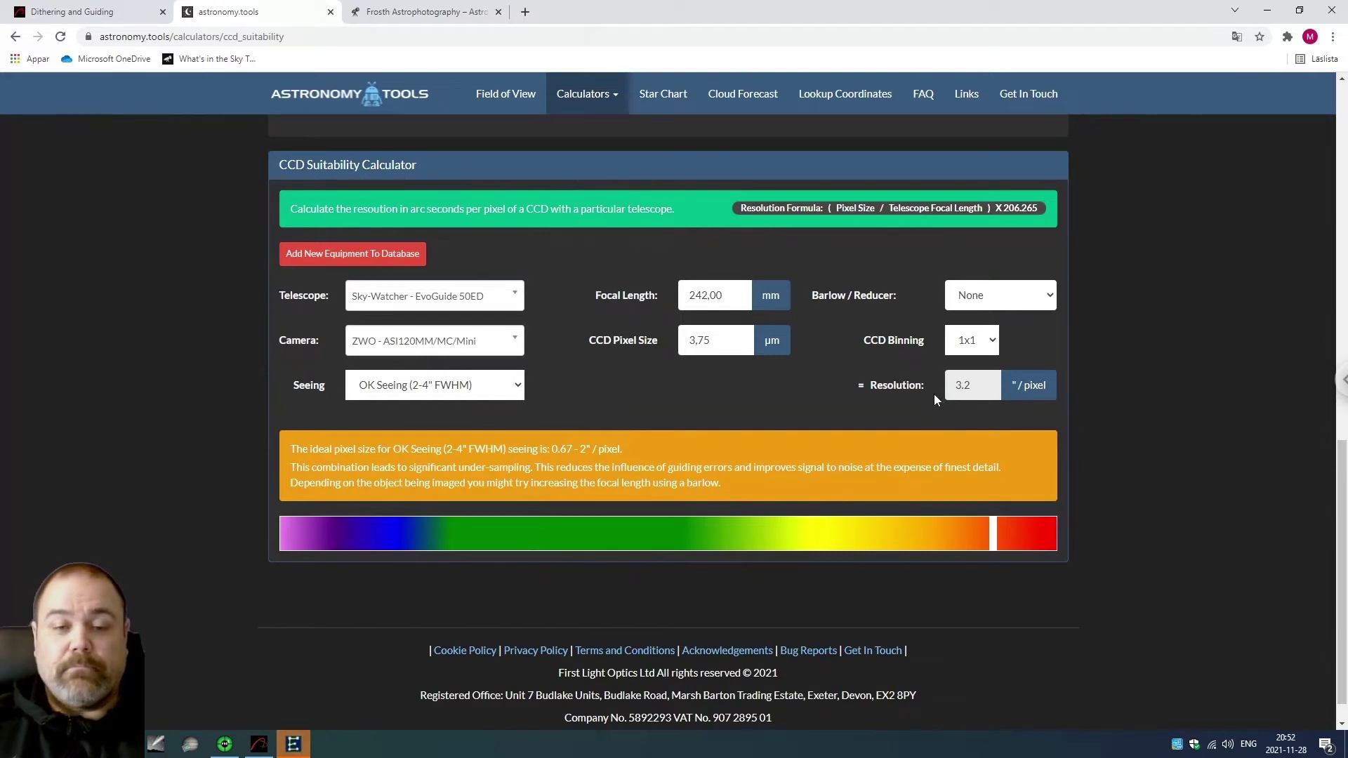
Launch Calculator via Win+R and compute 3,20 ÷ 1,74 = 1,839.
key(super+r)
key(Return)
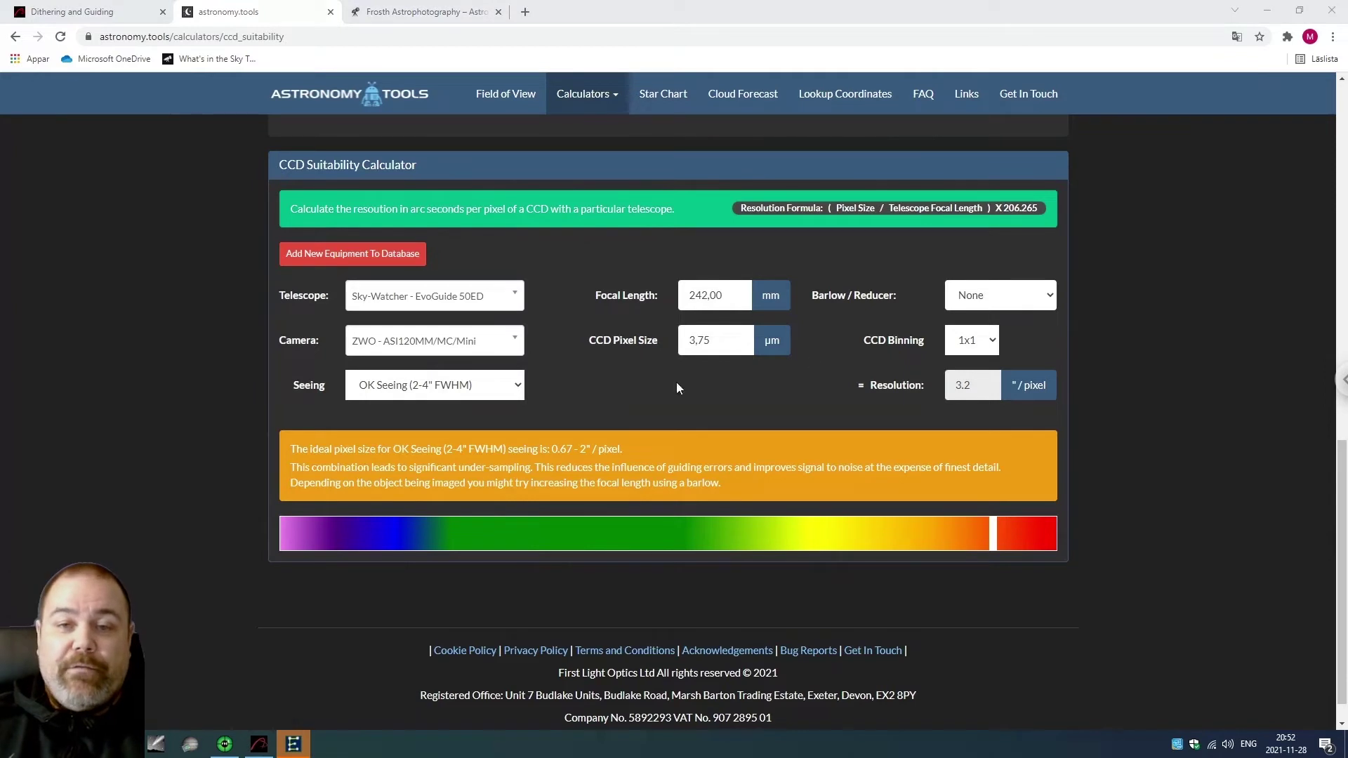
drag(181, 318, 128, 279)
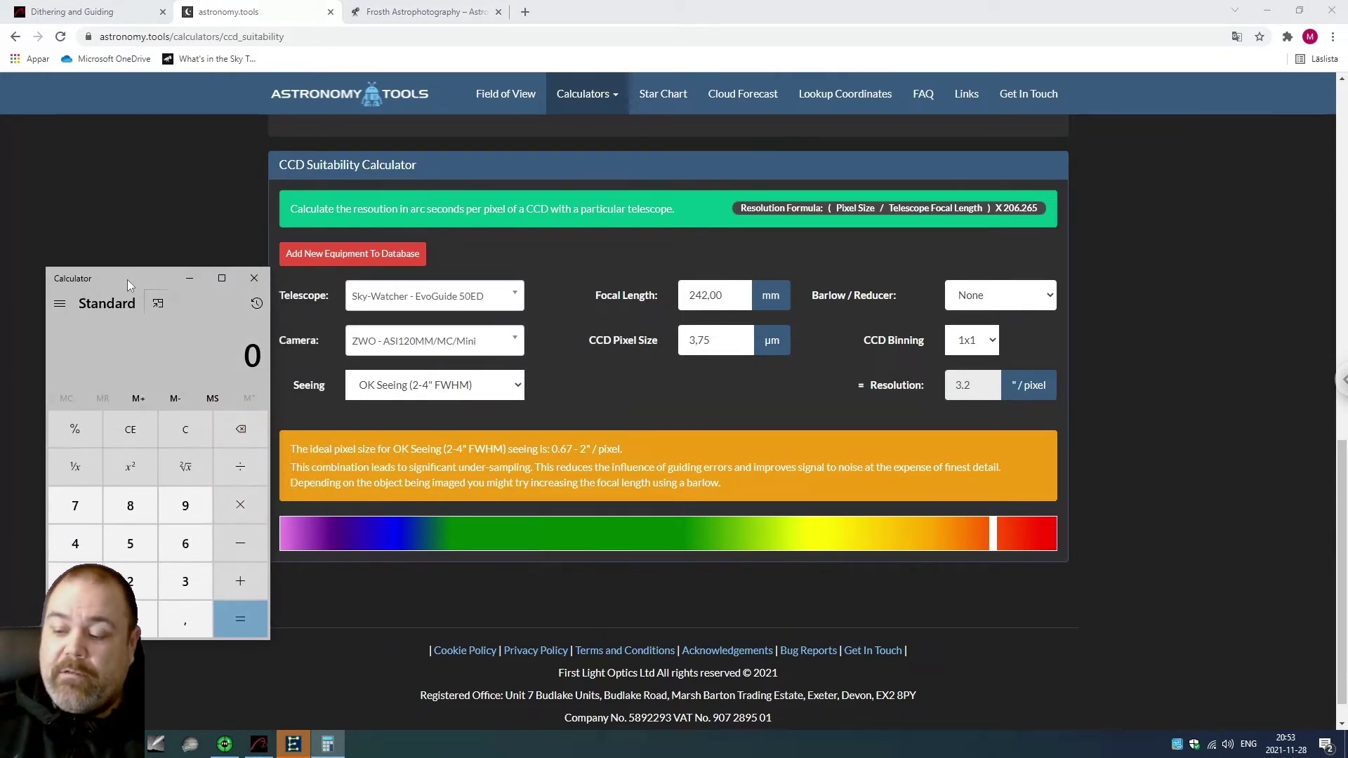
text(3,20)
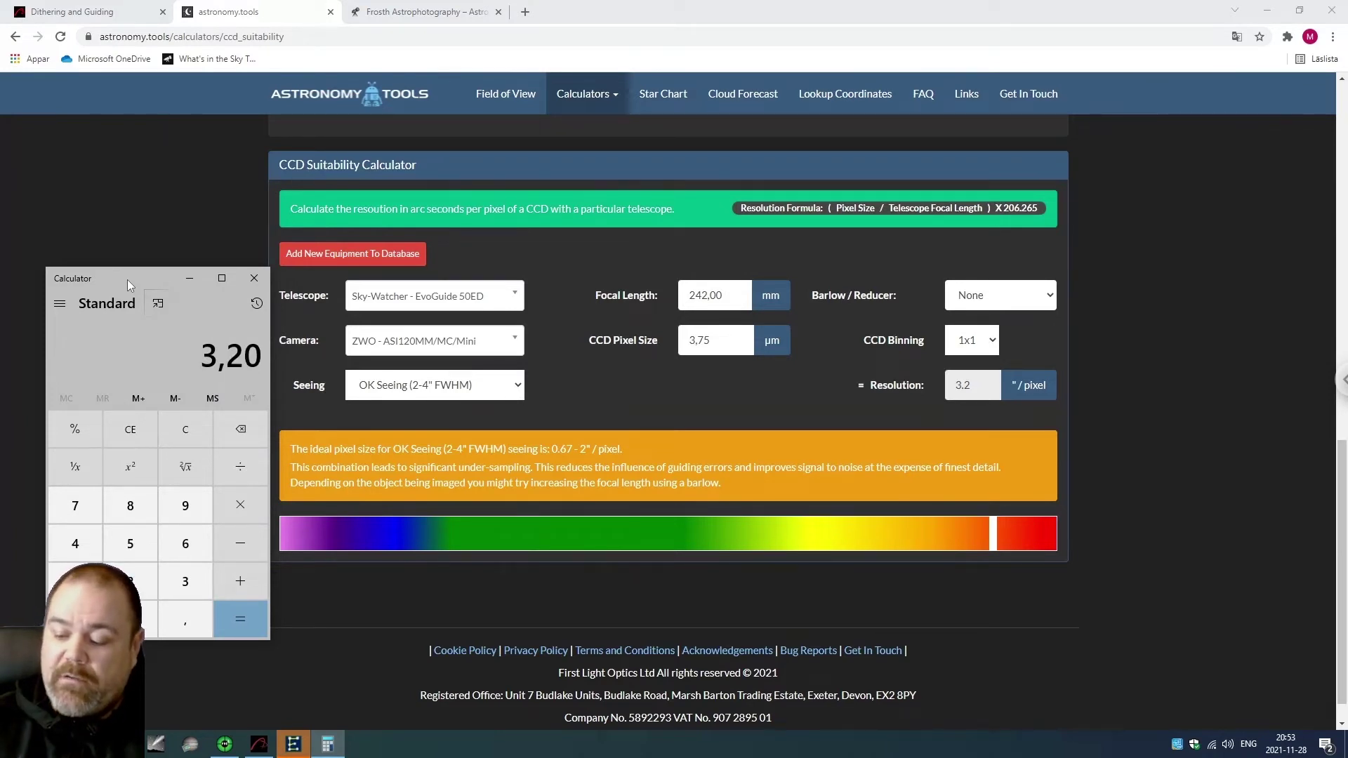
key(slash)
text(1,74)
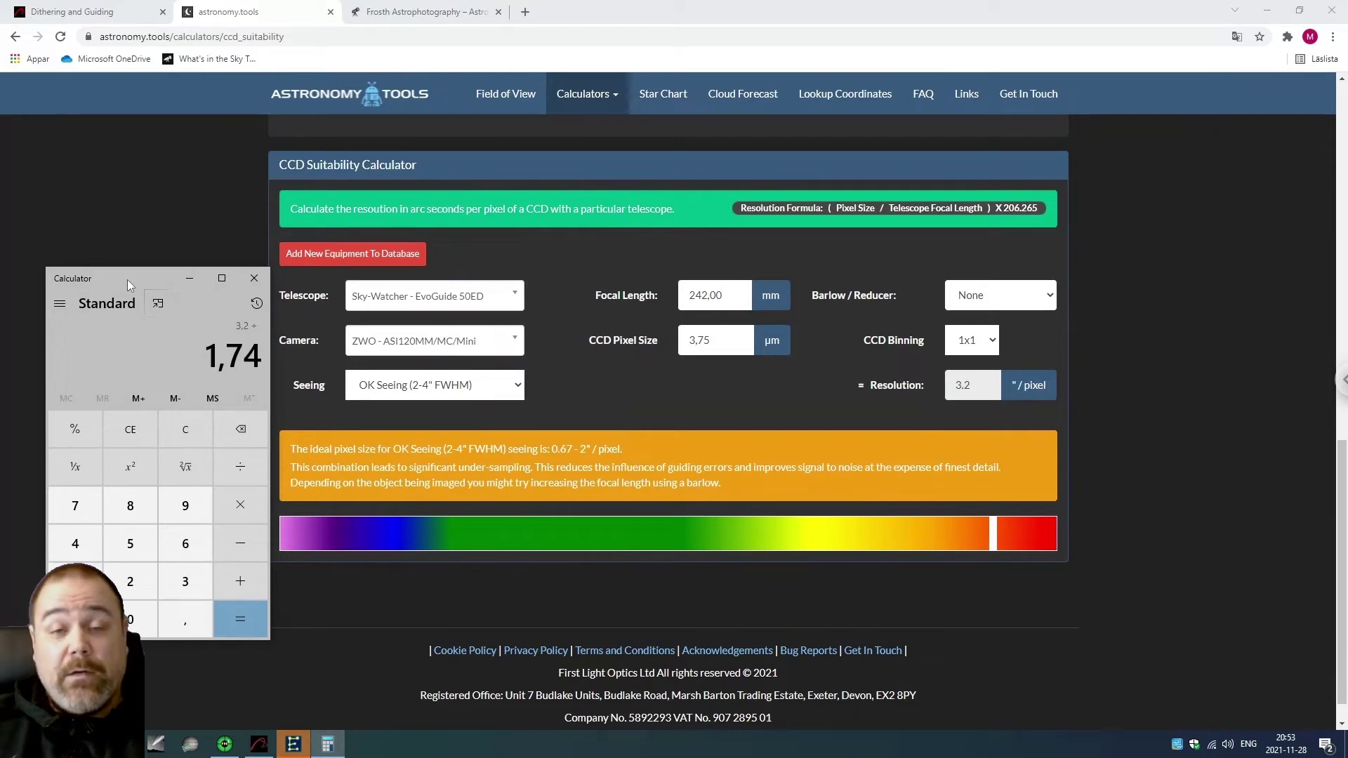
key(Return)
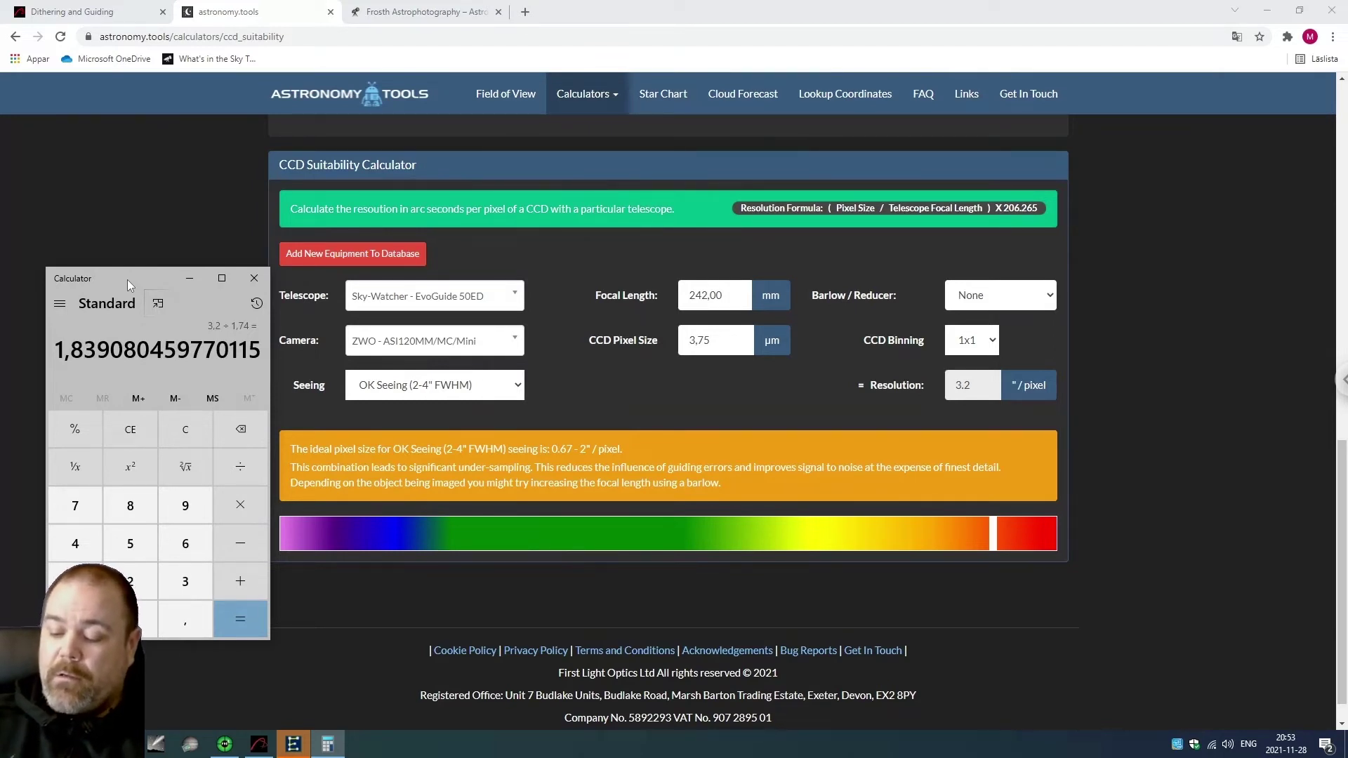
Reset the Calculator display to 0 and shift its window right and down.
click(142, 429)
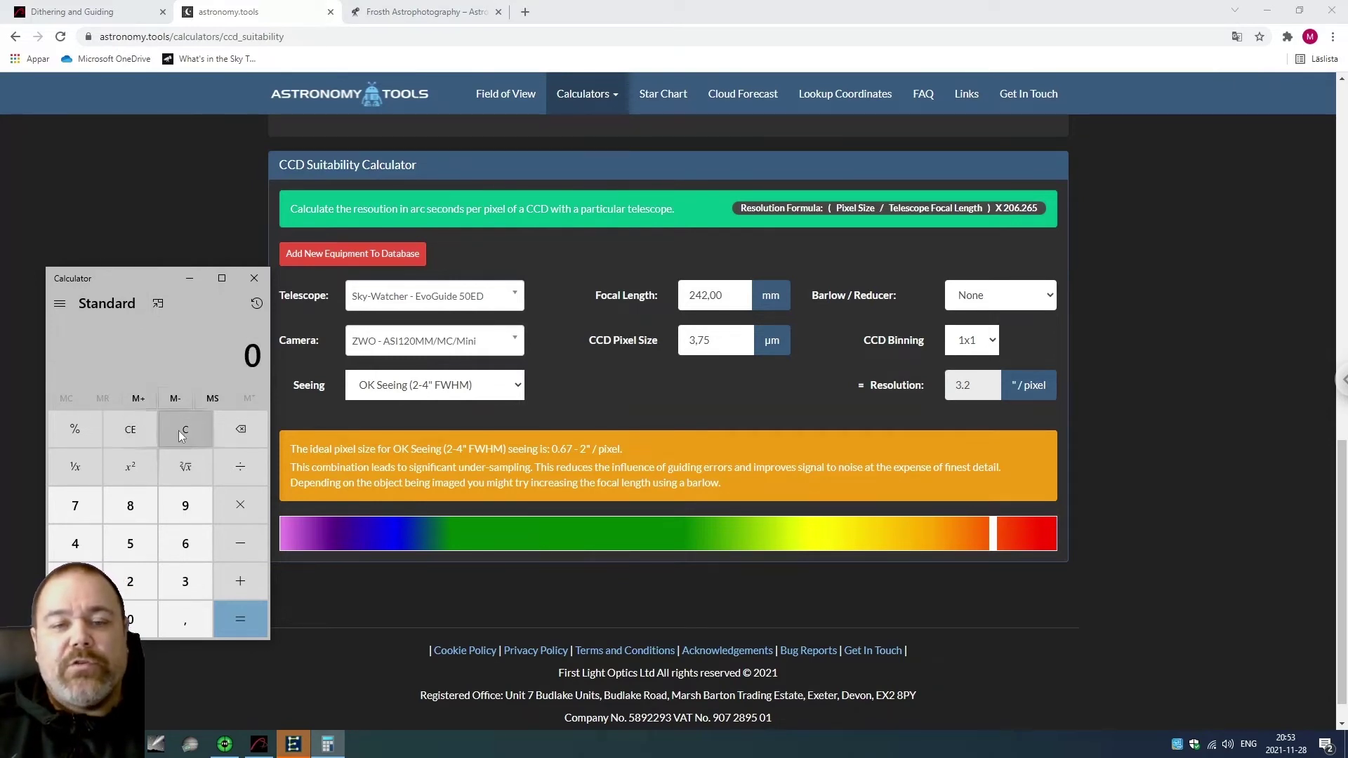
drag(151, 276, 177, 281)
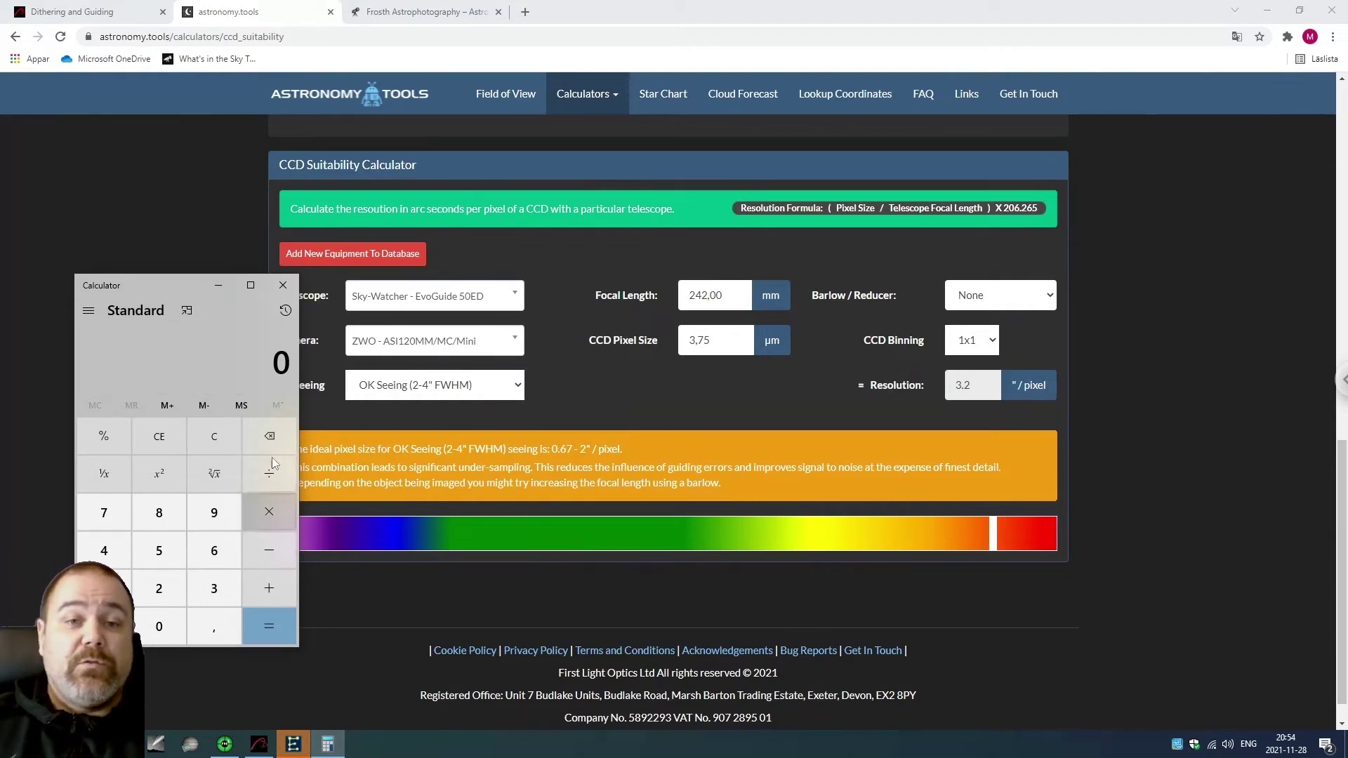
drag(169, 283, 573, 318)
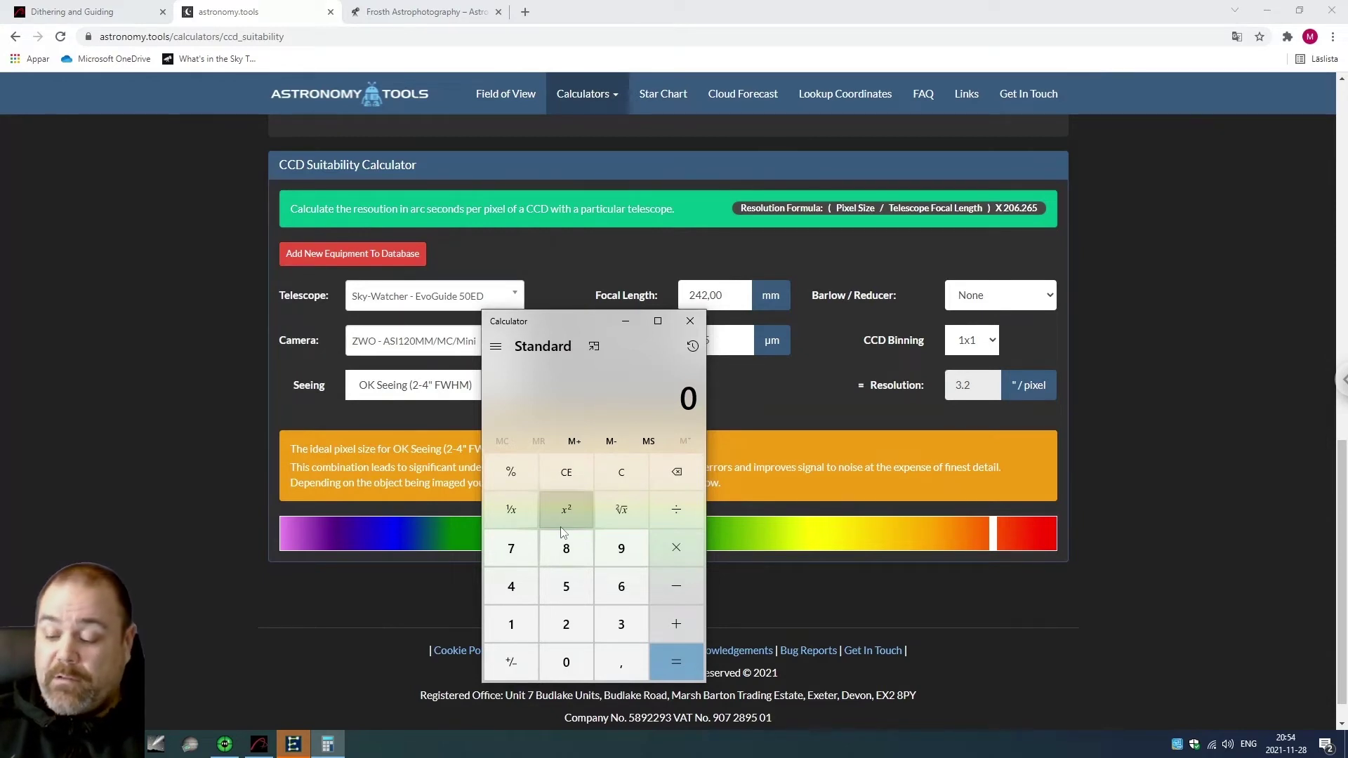
text(15)
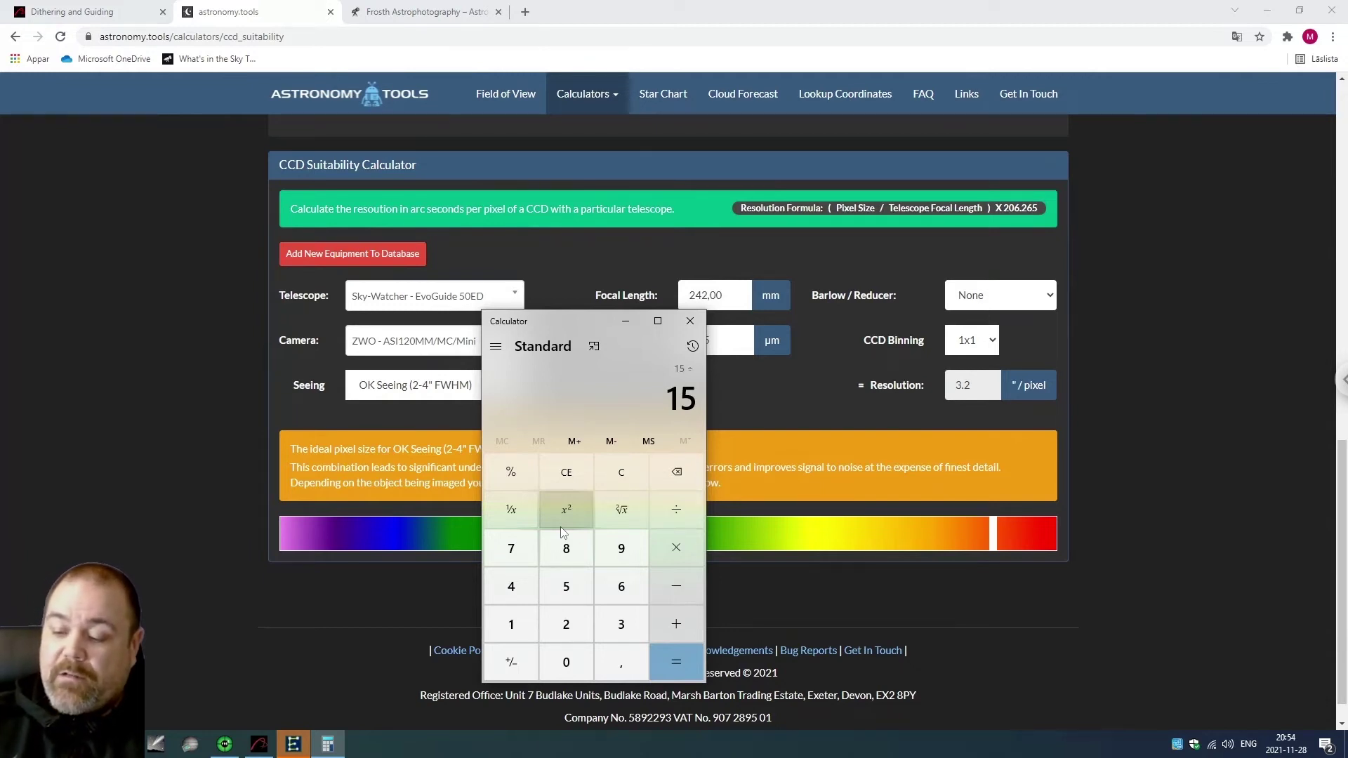
text(1,8)
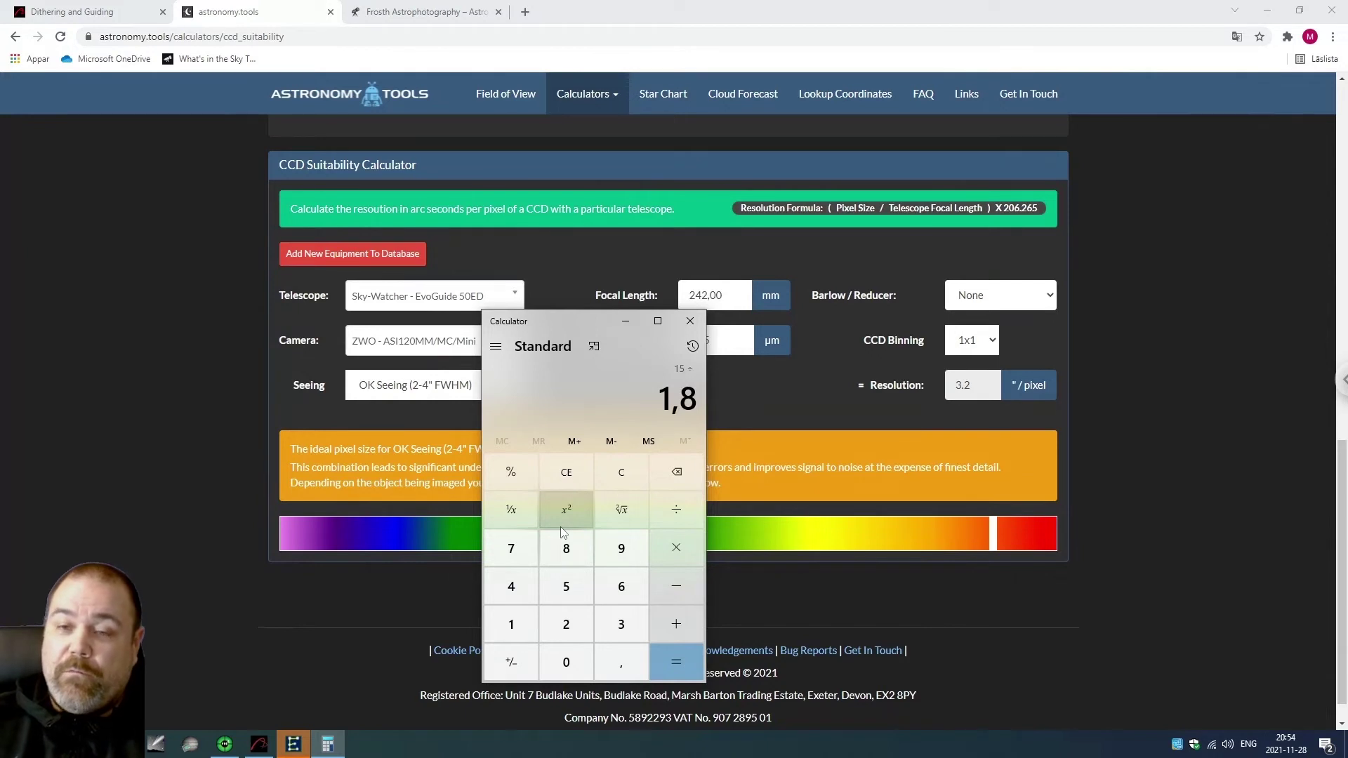
text(4)
key(Return)
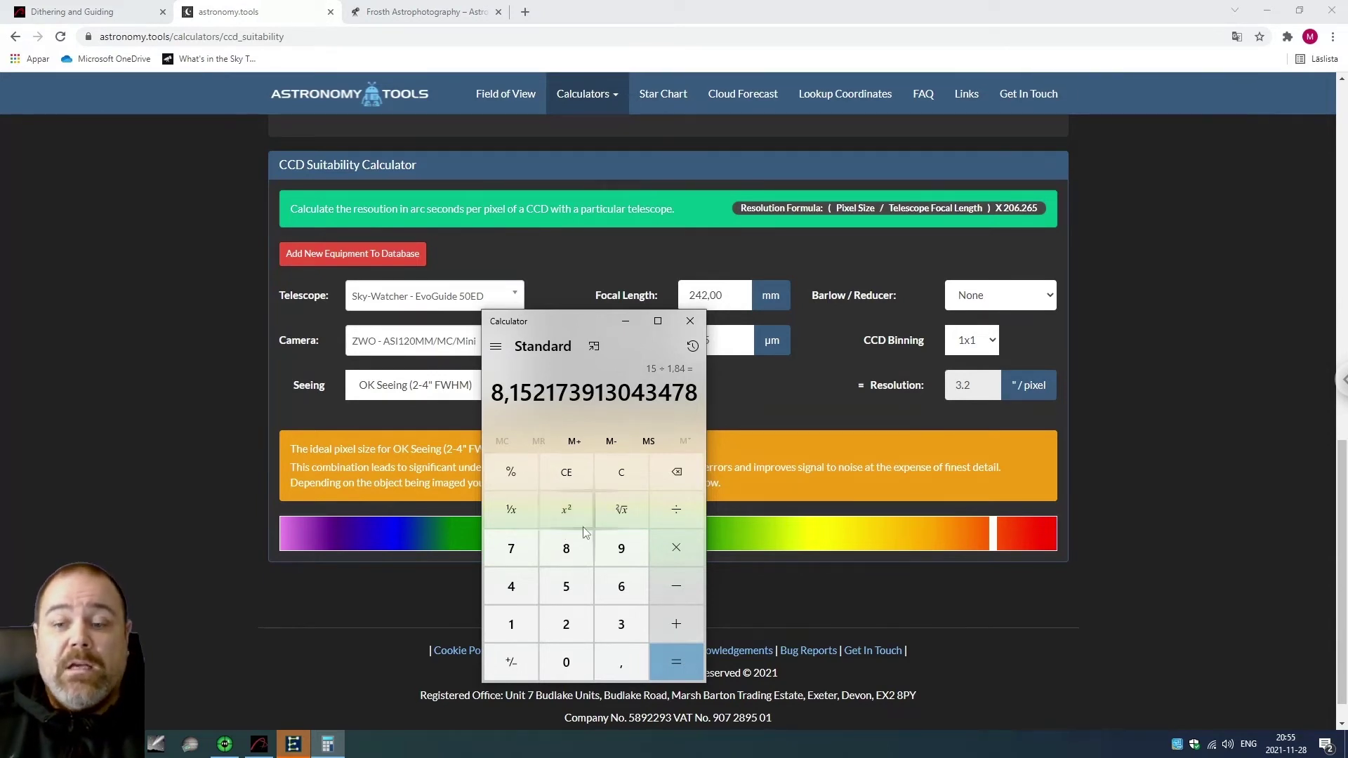
Back in APT's Guiding Settings, keep Dithering Distance at 8.
click(263, 746)
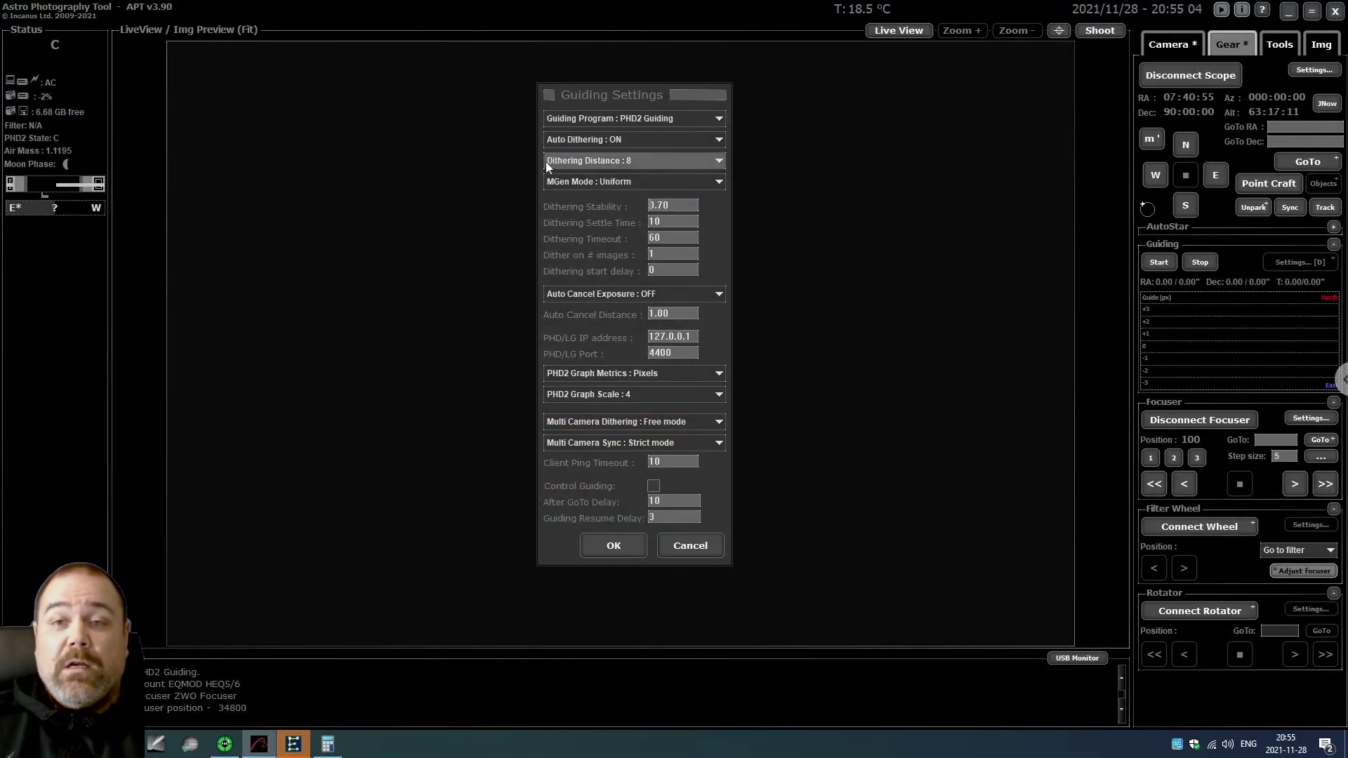
click(722, 160)
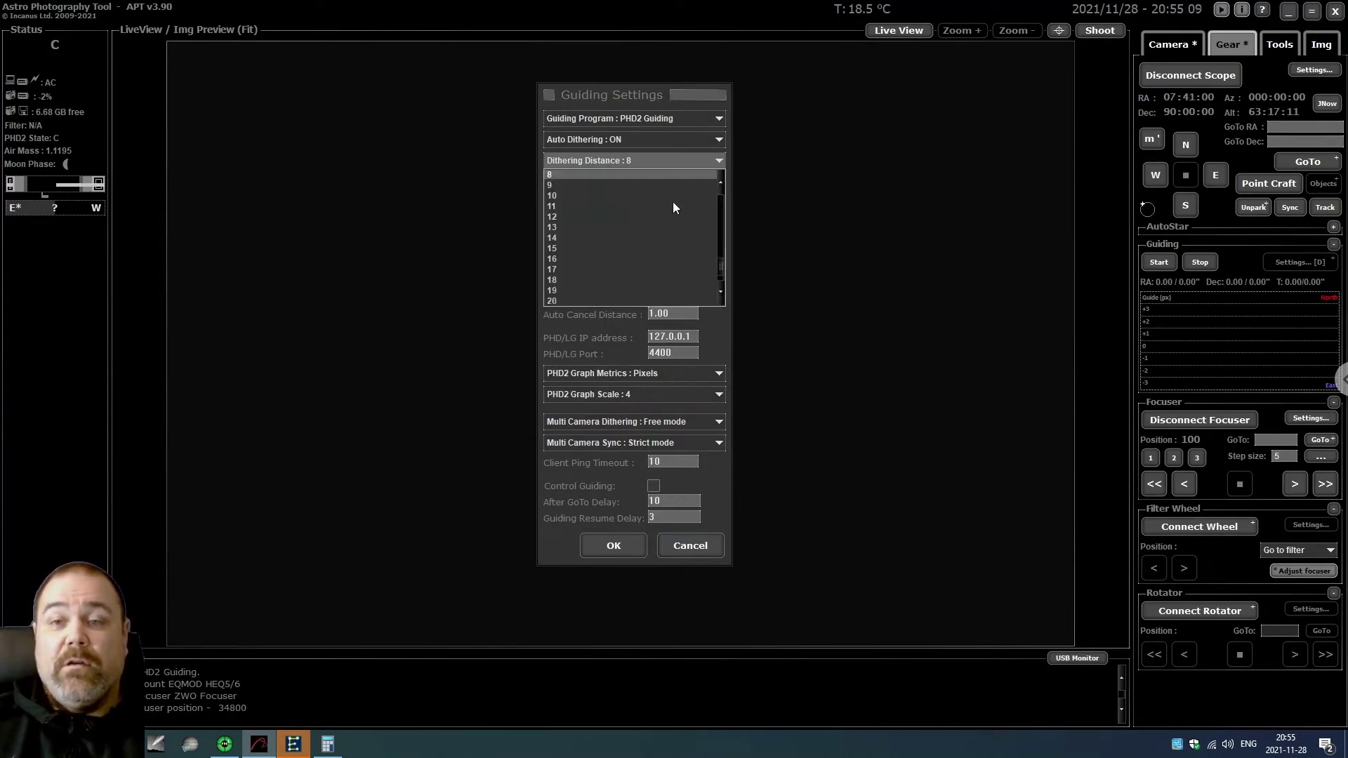
click(557, 175)
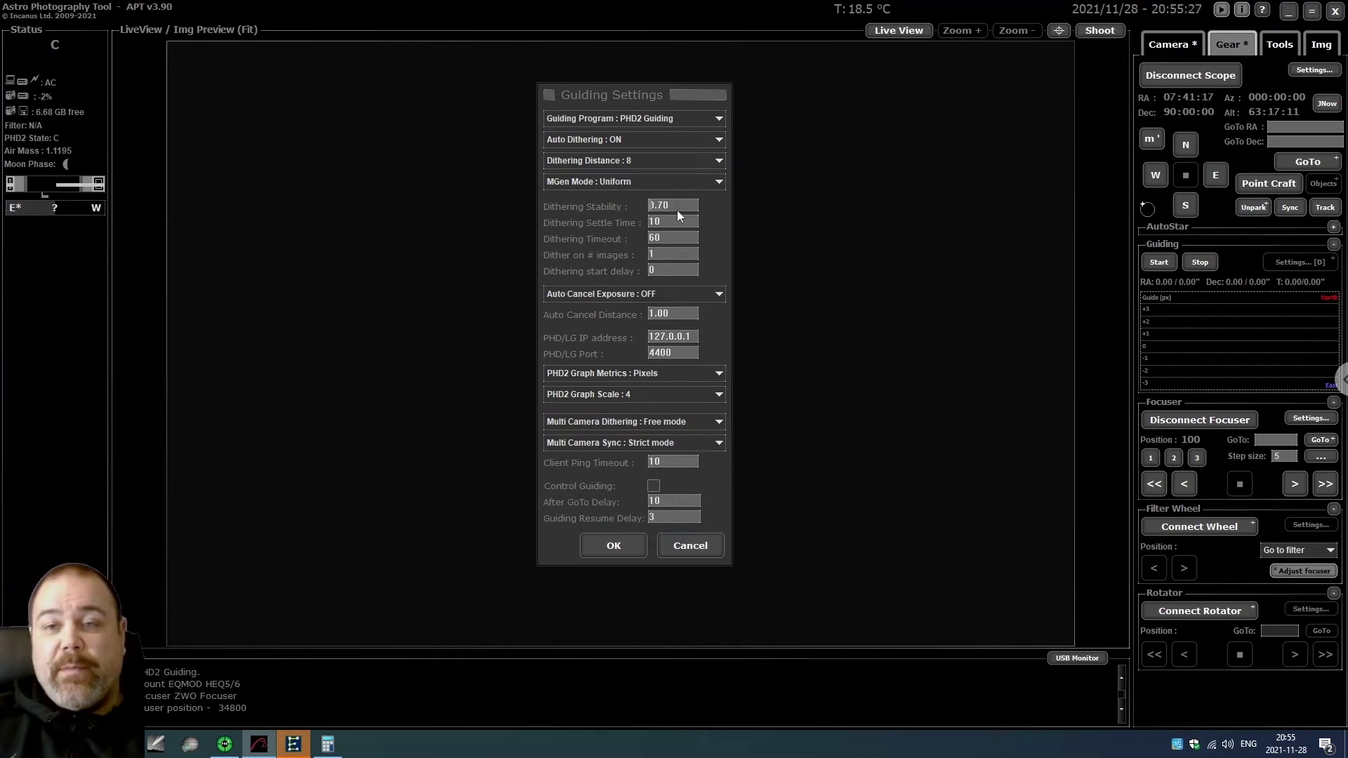
mouse_move(673, 208)
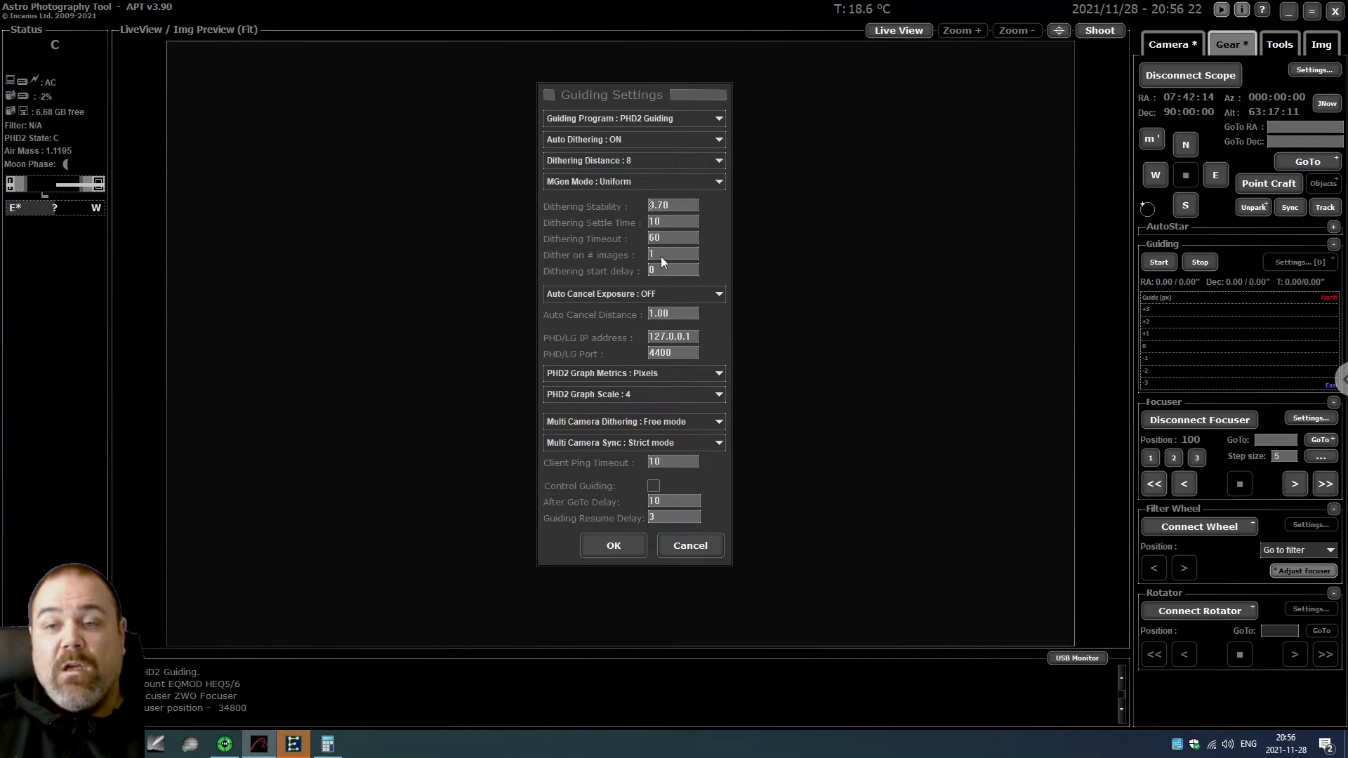
mouse_move(666, 260)
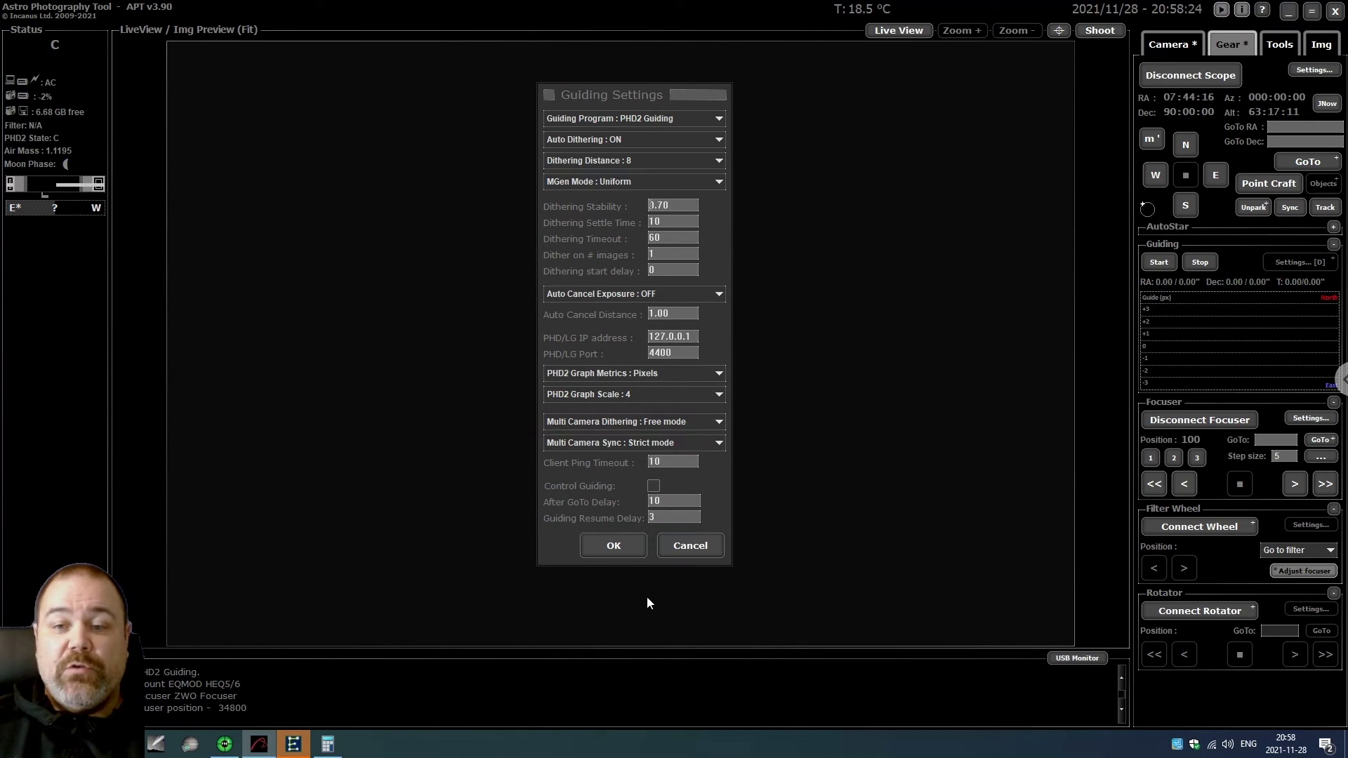
Confirm the Guiding Settings with OK, keeping Dithering Distance 8.
click(612, 549)
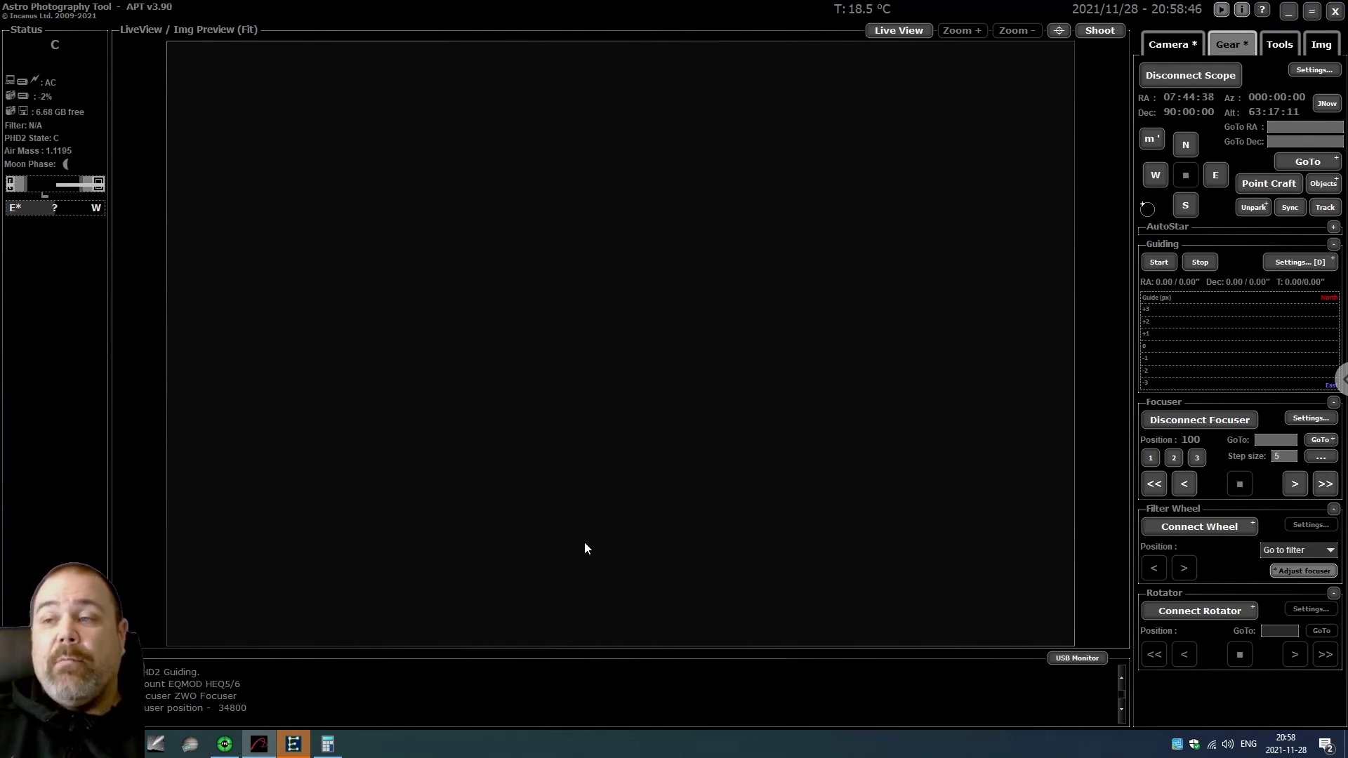
click(1308, 263)
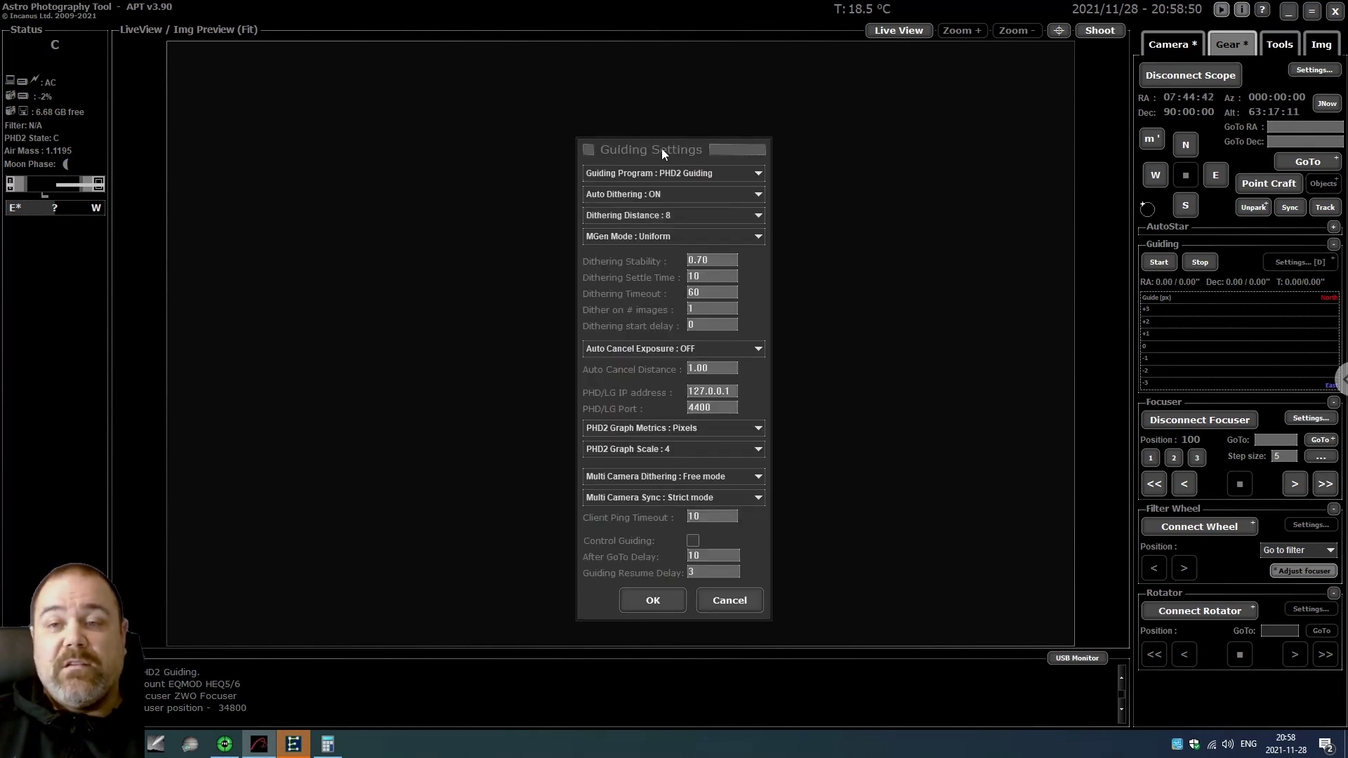
drag(662, 149, 600, 115)
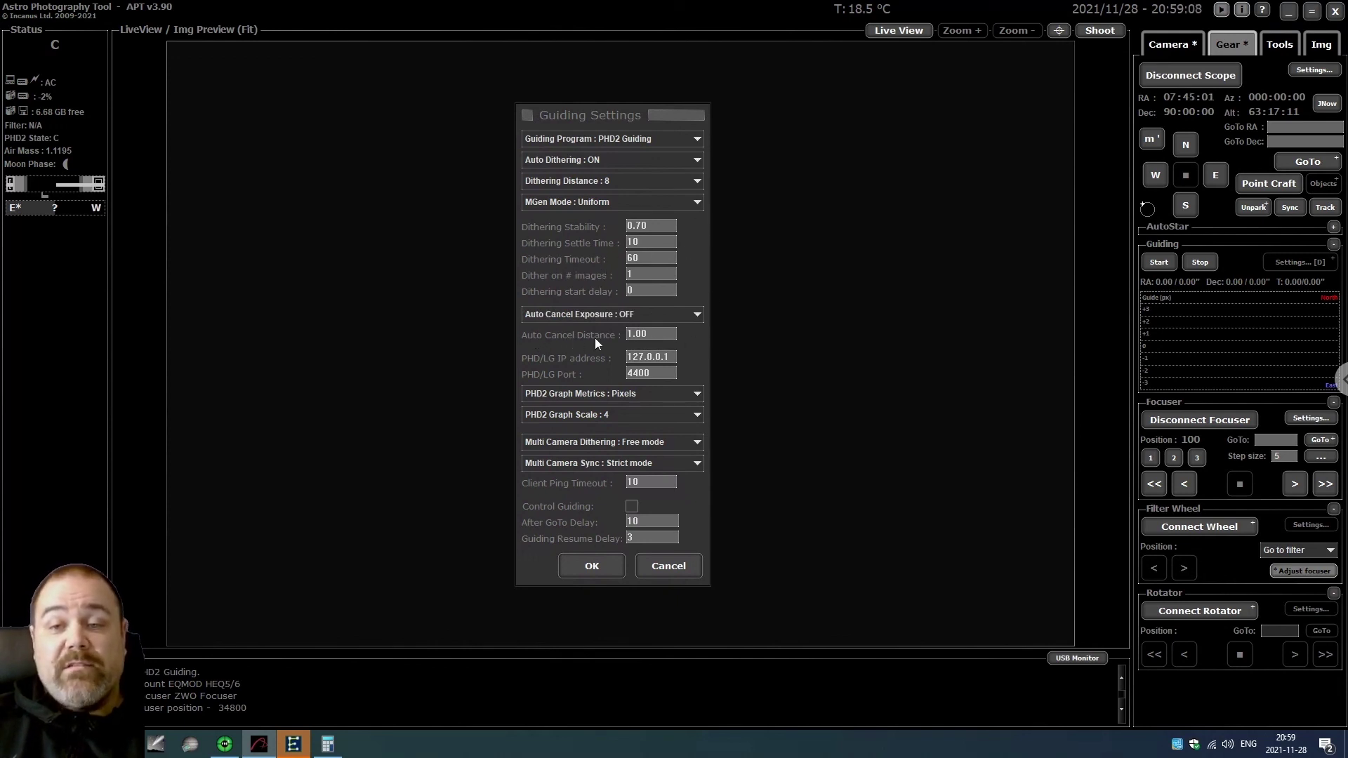
mouse_move(658, 331)
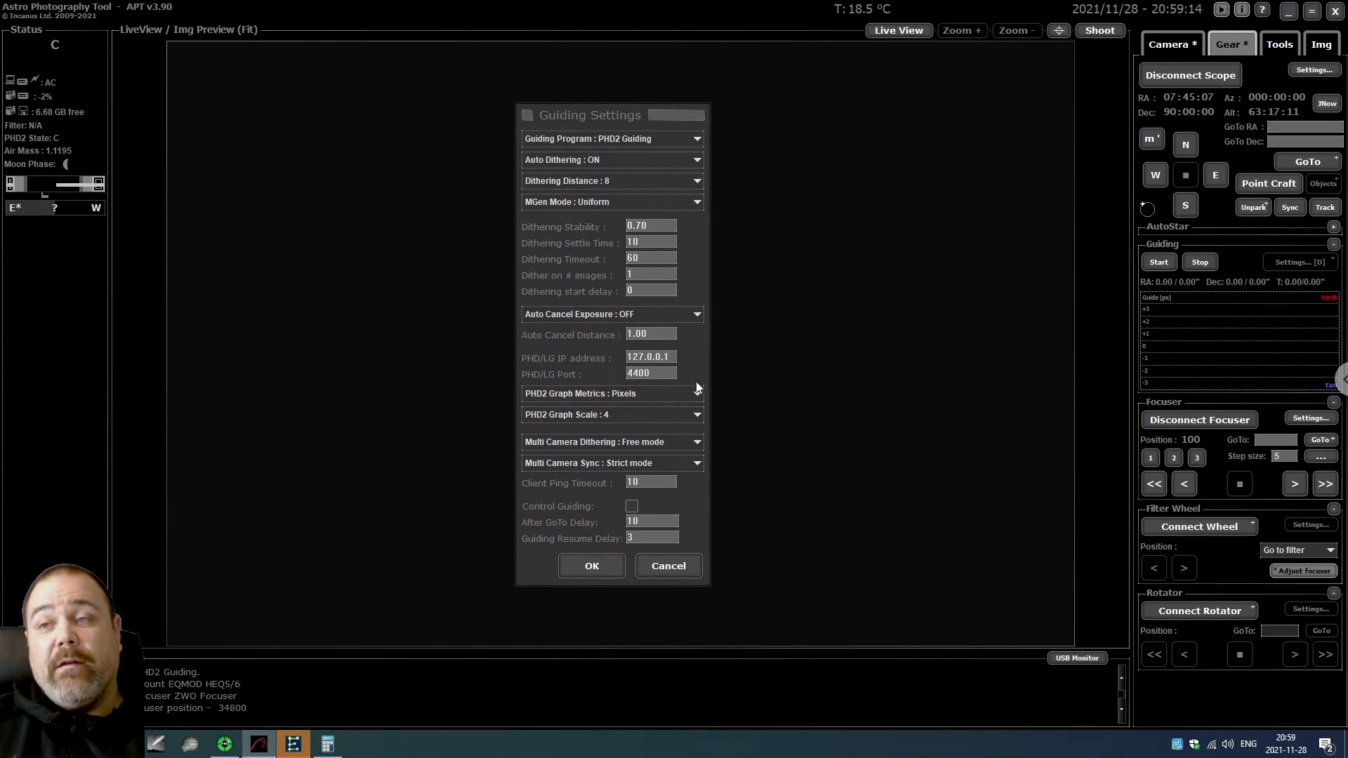
click(606, 564)
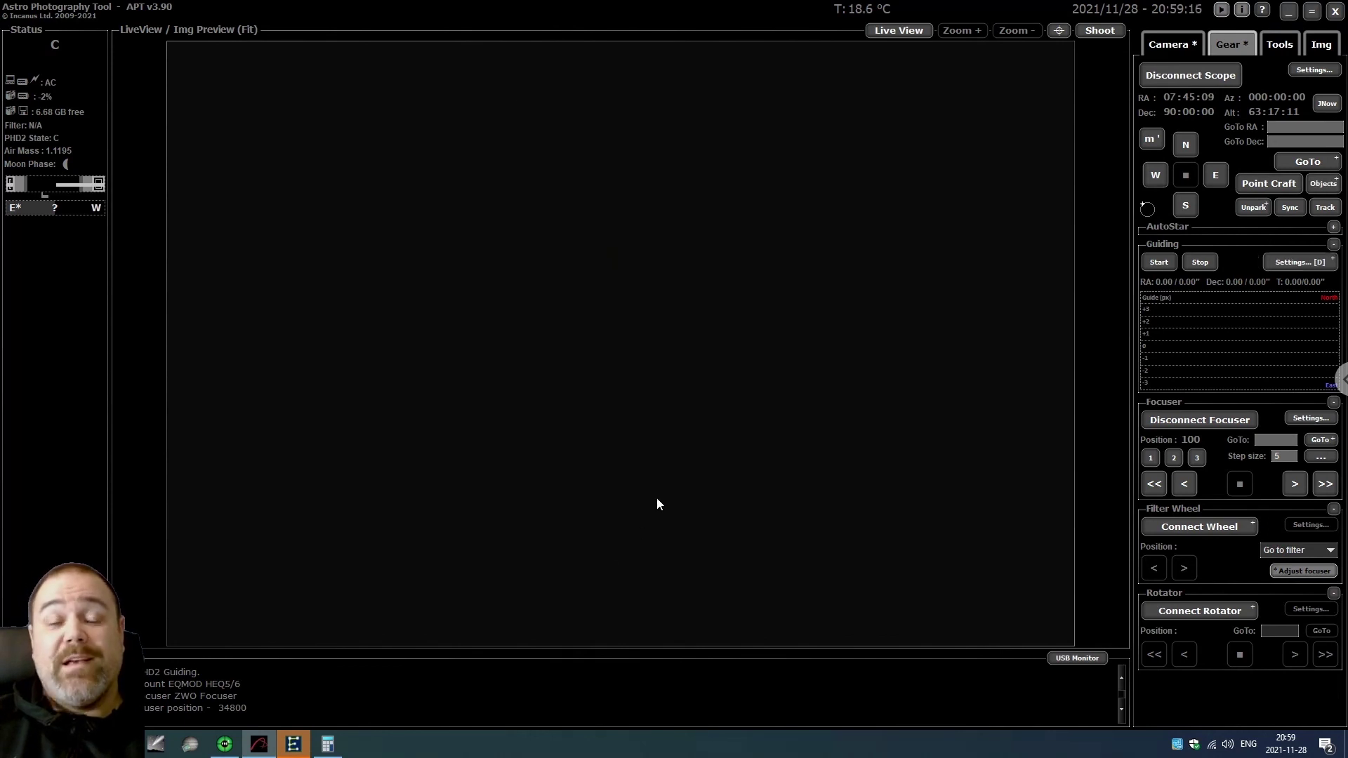